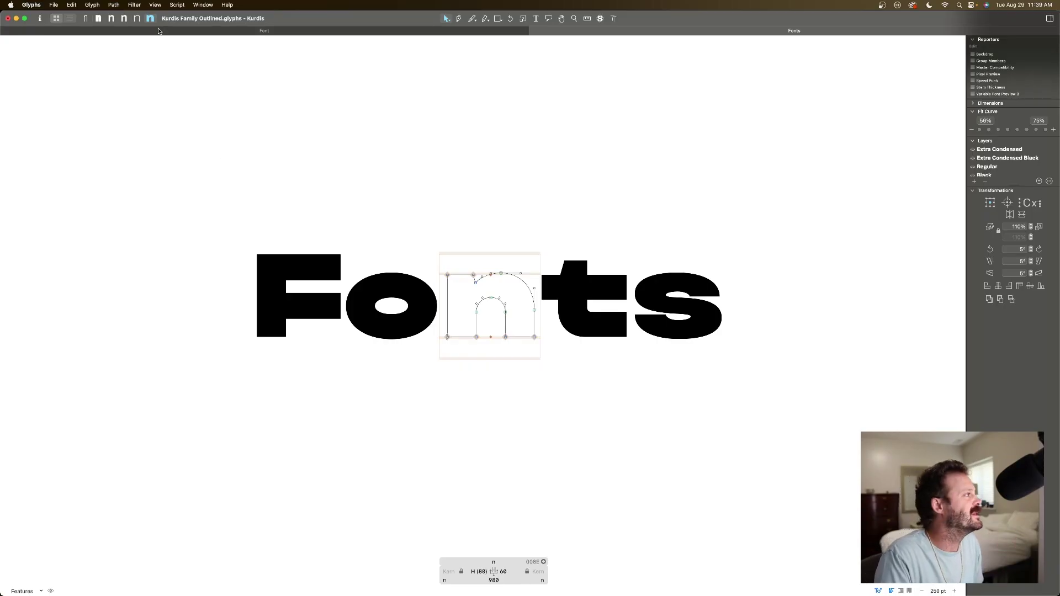
{"action": "left_click", "coordinate": [201, 5]}
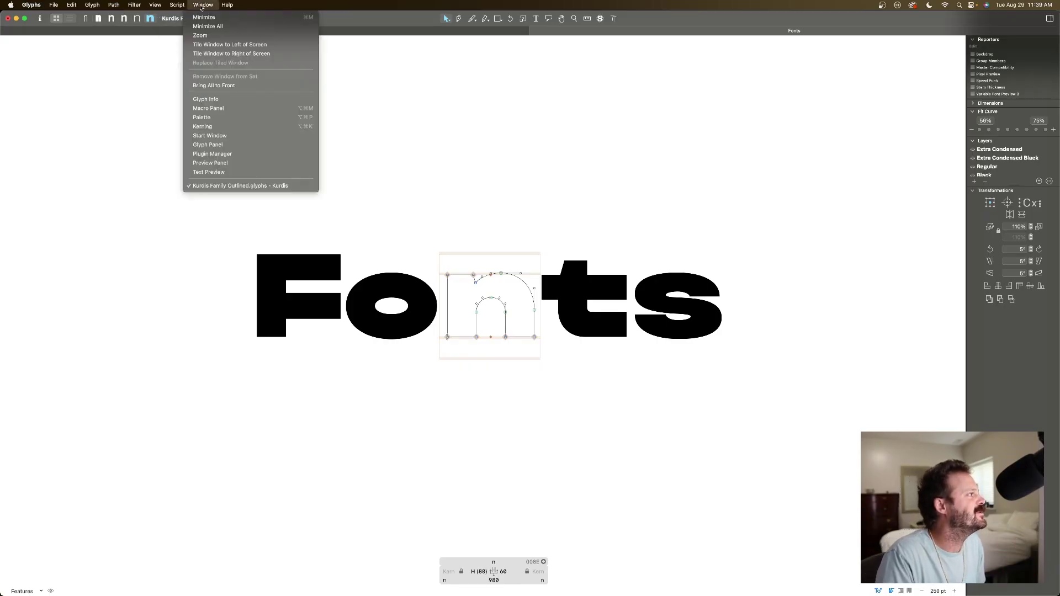
{"action": "left_click", "coordinate": [214, 158]}
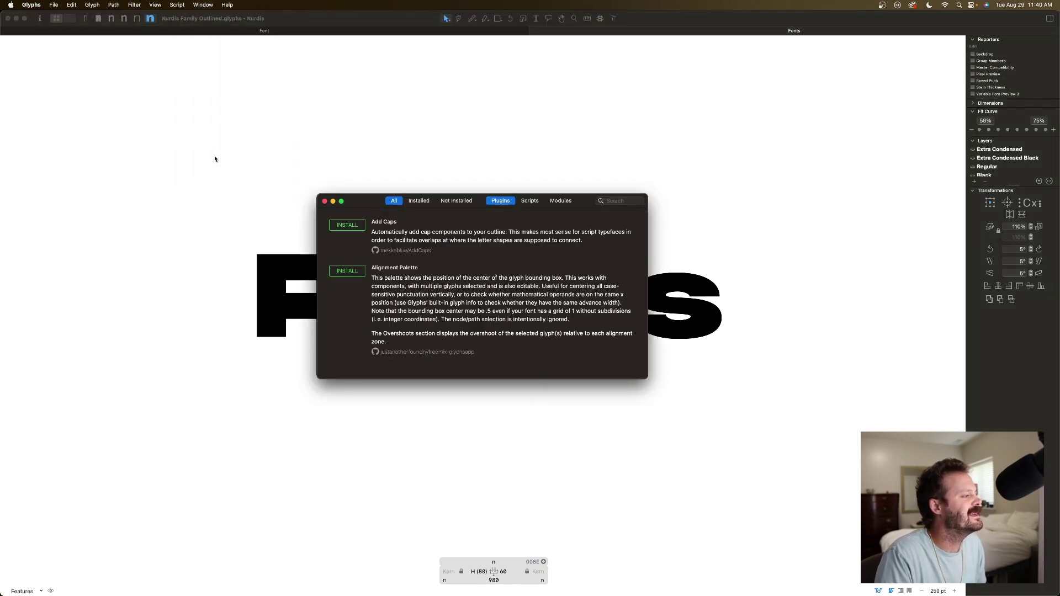
{"action": "left_click_drag", "start_coordinate": [373, 202], "coordinate": [363, 175]}
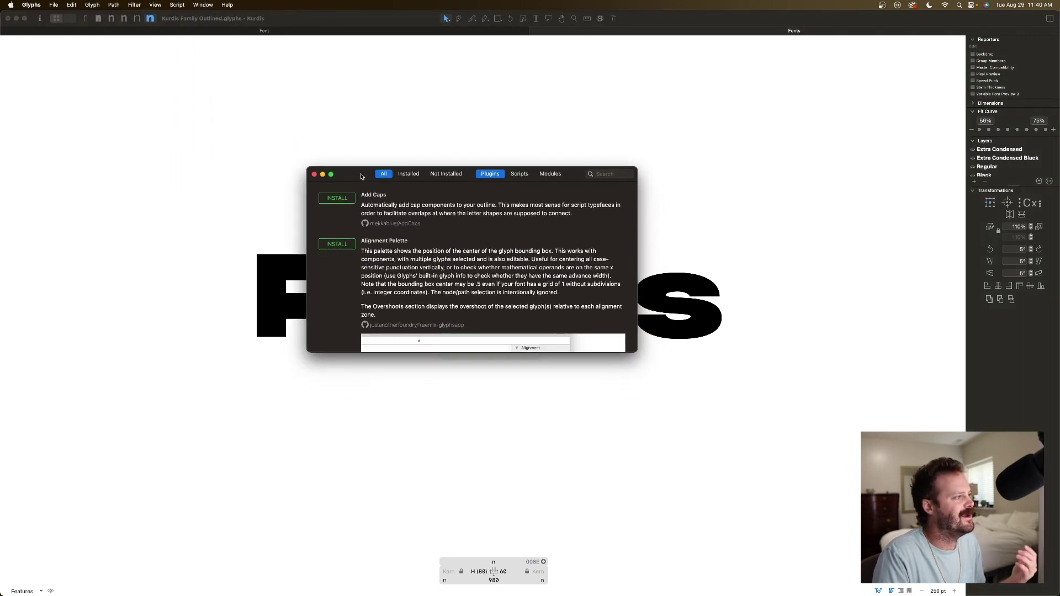
{"action": "scroll", "coordinate": [470, 198], "scroll_direction": "down", "scroll_amount": 10}
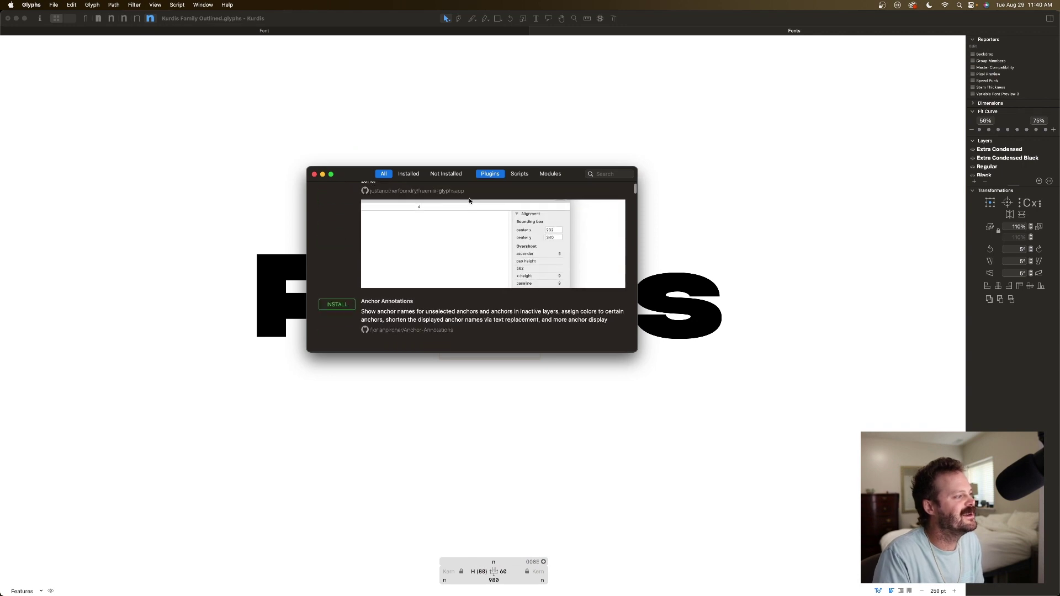
{"action": "scroll", "coordinate": [469, 198], "scroll_direction": "up", "scroll_amount": 10}
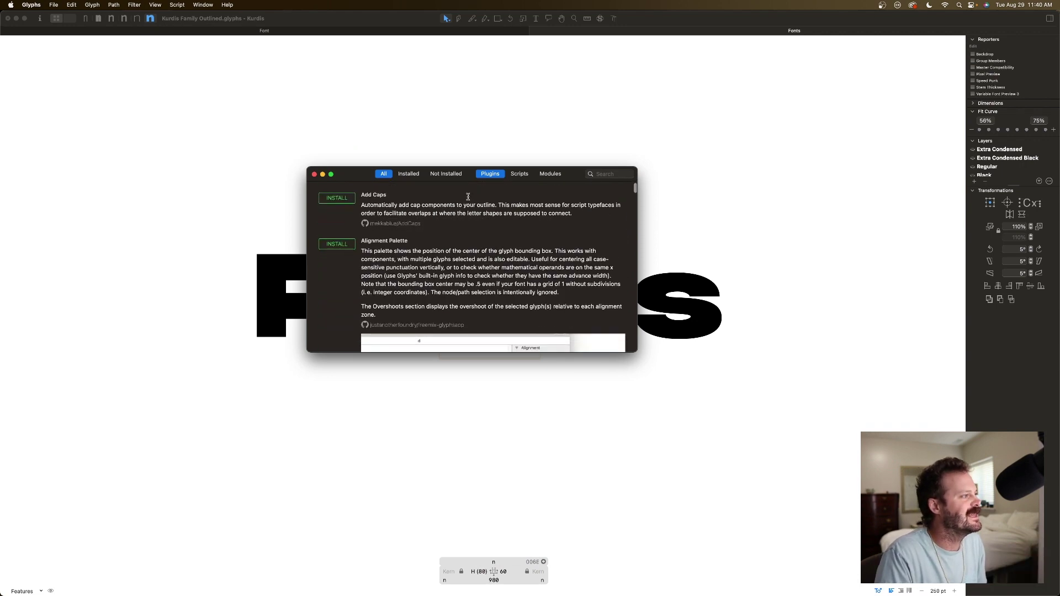
{"action": "left_click", "coordinate": [520, 174]}
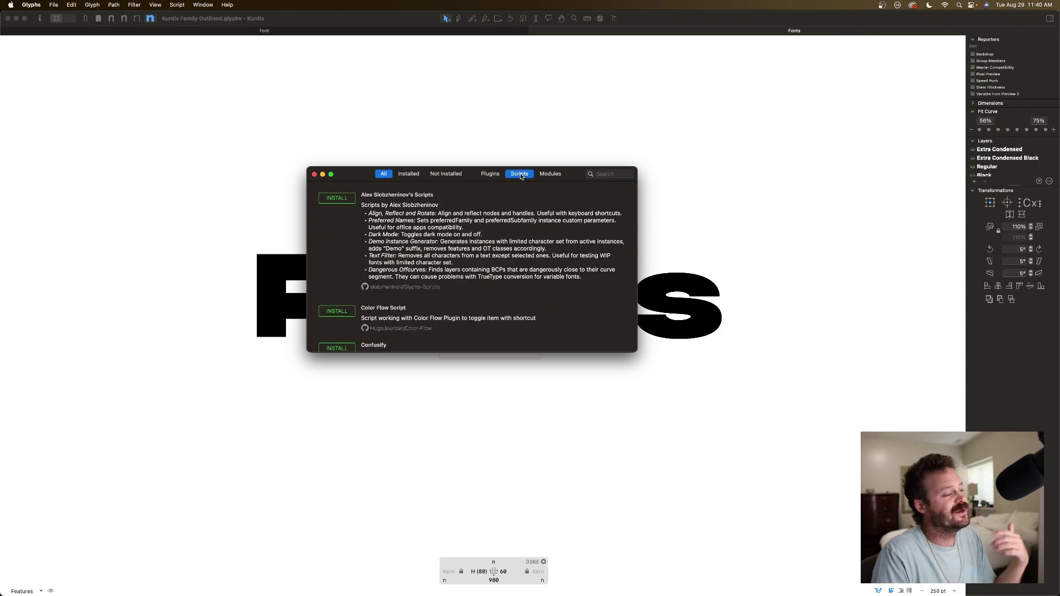
{"action": "left_click", "coordinate": [550, 174]}
{"action": "left_click", "coordinate": [487, 174]}
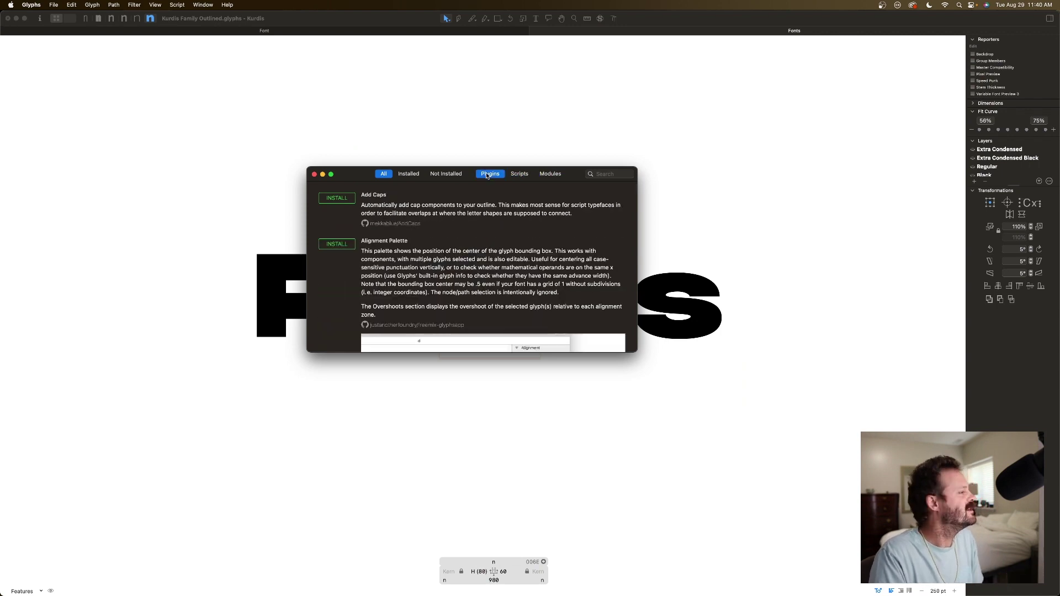
{"action": "left_click", "coordinate": [409, 176]}
{"action": "left_click", "coordinate": [446, 174]}
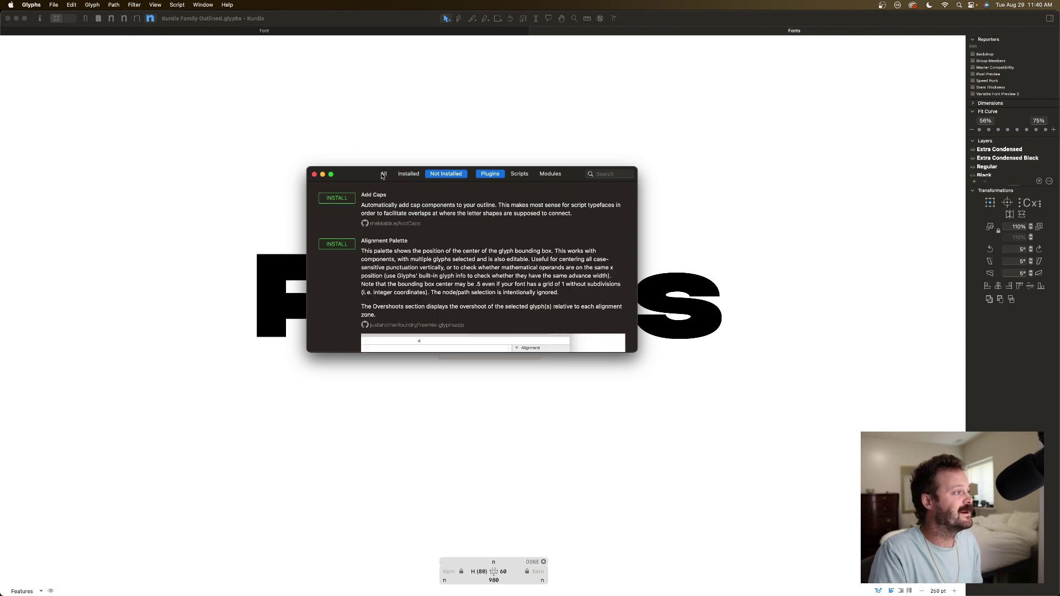
{"action": "left_click", "coordinate": [383, 175]}
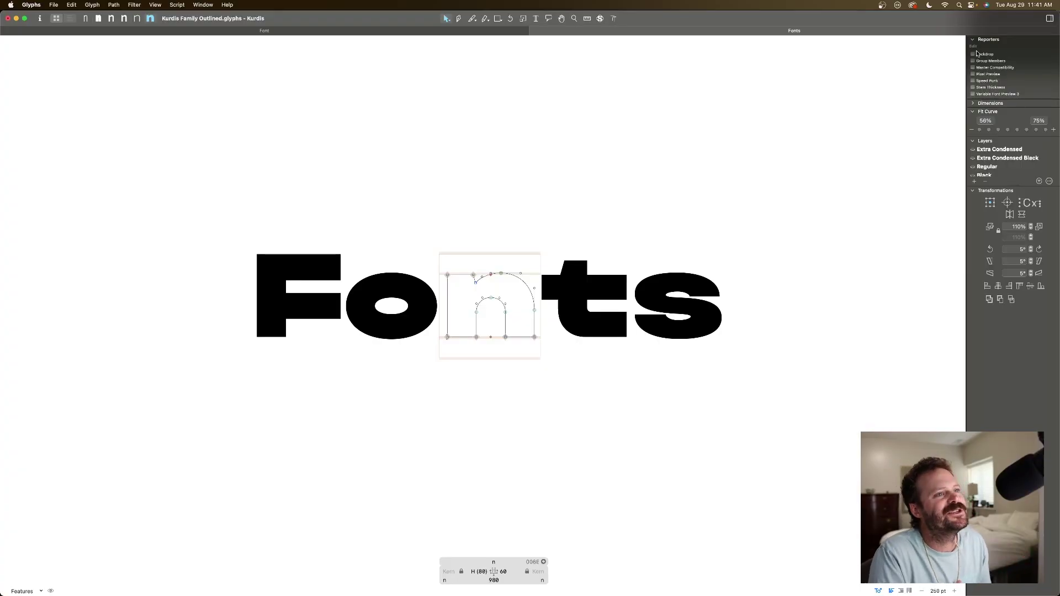
Step: Expand the Reporters list and switch on Speed Punk to show the curvature comb on the n
{"action": "left_click", "coordinate": [974, 40]}
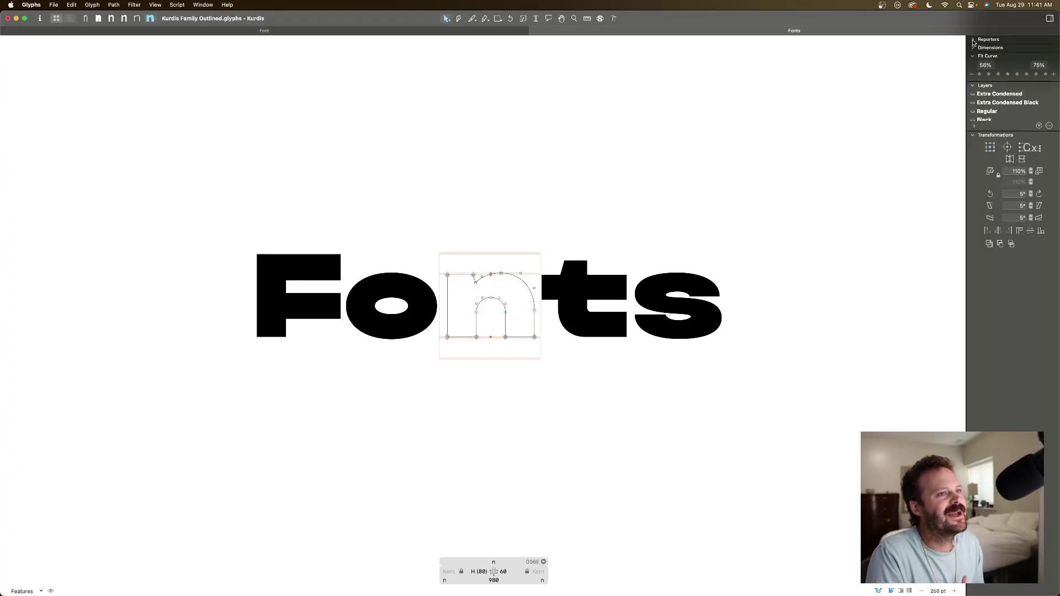
{"action": "left_click", "coordinate": [974, 41]}
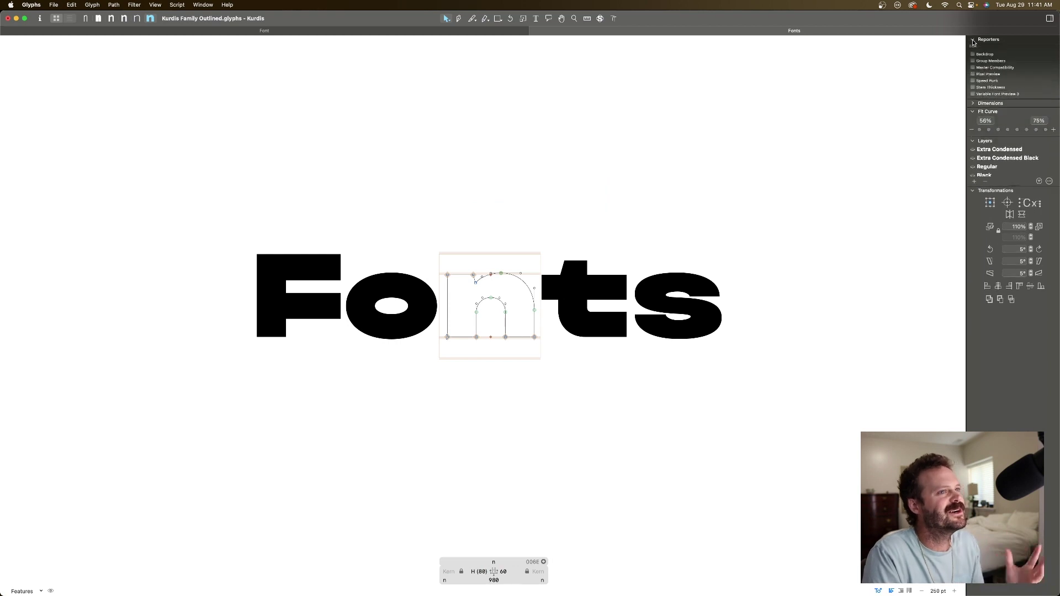
{"action": "left_click", "coordinate": [974, 40]}
{"action": "left_click", "coordinate": [973, 40]}
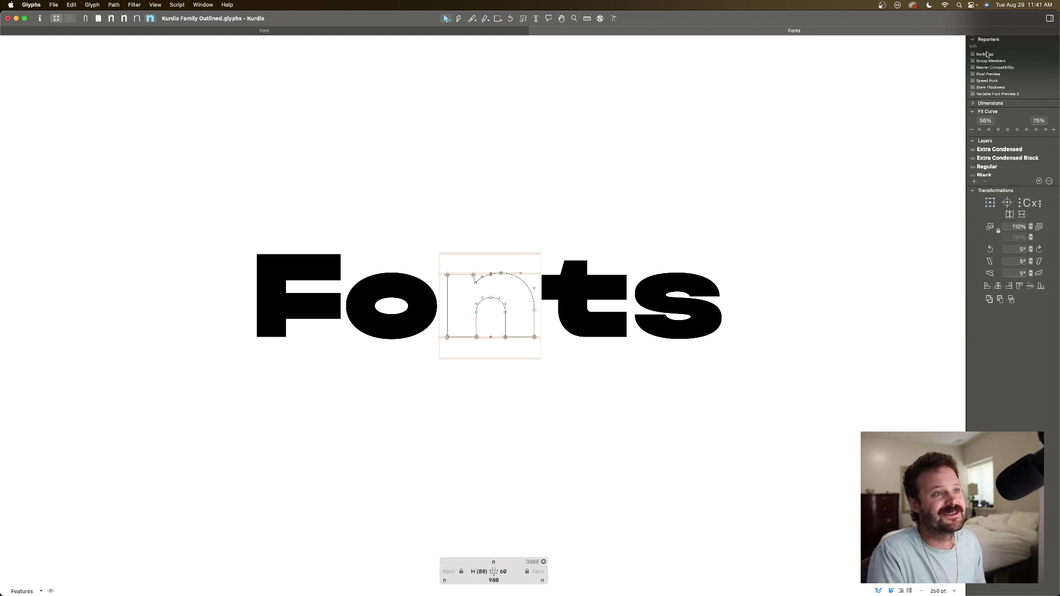
{"action": "left_click", "coordinate": [973, 81]}
{"action": "left_click", "coordinate": [973, 81]}
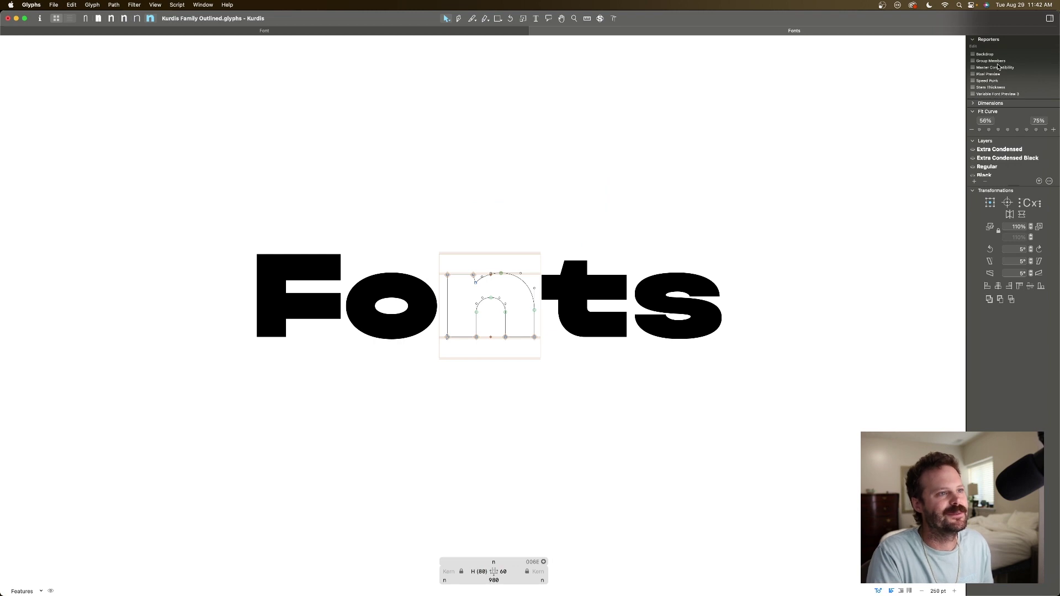
{"action": "left_click", "coordinate": [973, 81]}
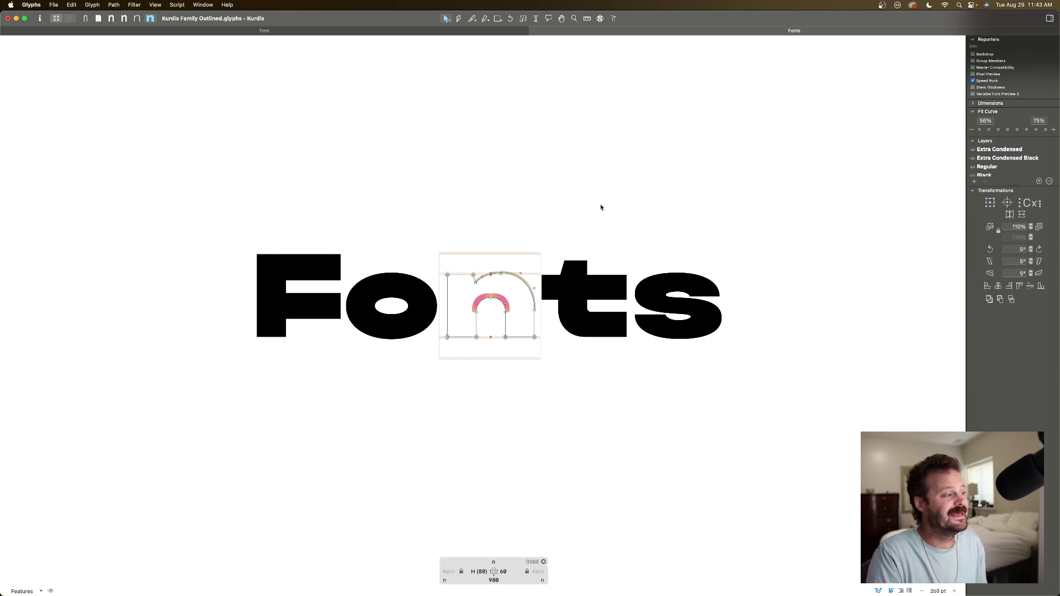
Step: Zoom in on the n and toggle the Speed Punk overlay, leaving it visible
{"action": "key", "text": "super+equal"}
{"action": "key", "text": "super+equal"}
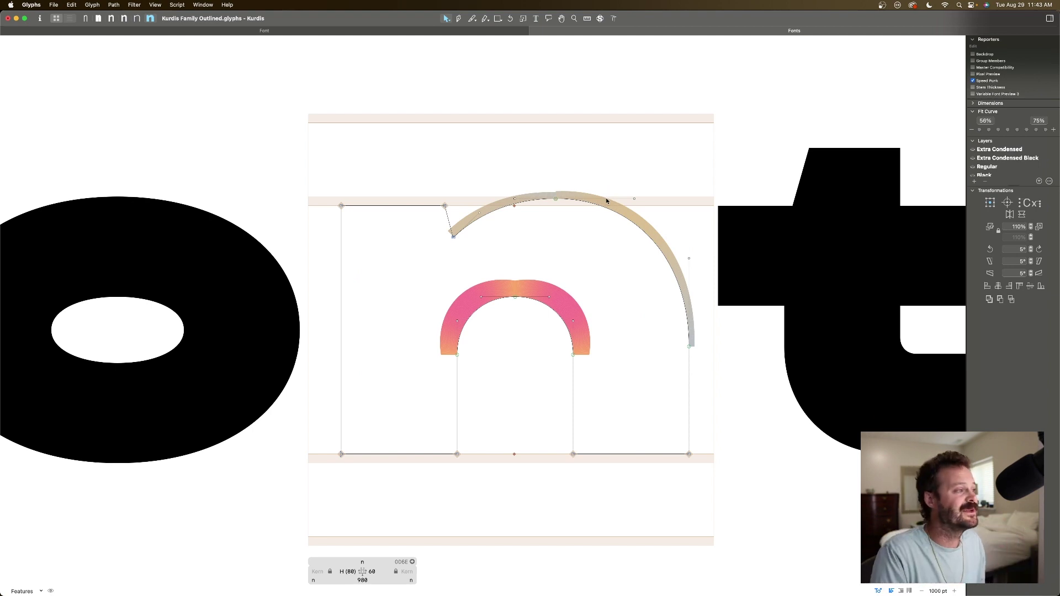
{"action": "left_click", "coordinate": [973, 81]}
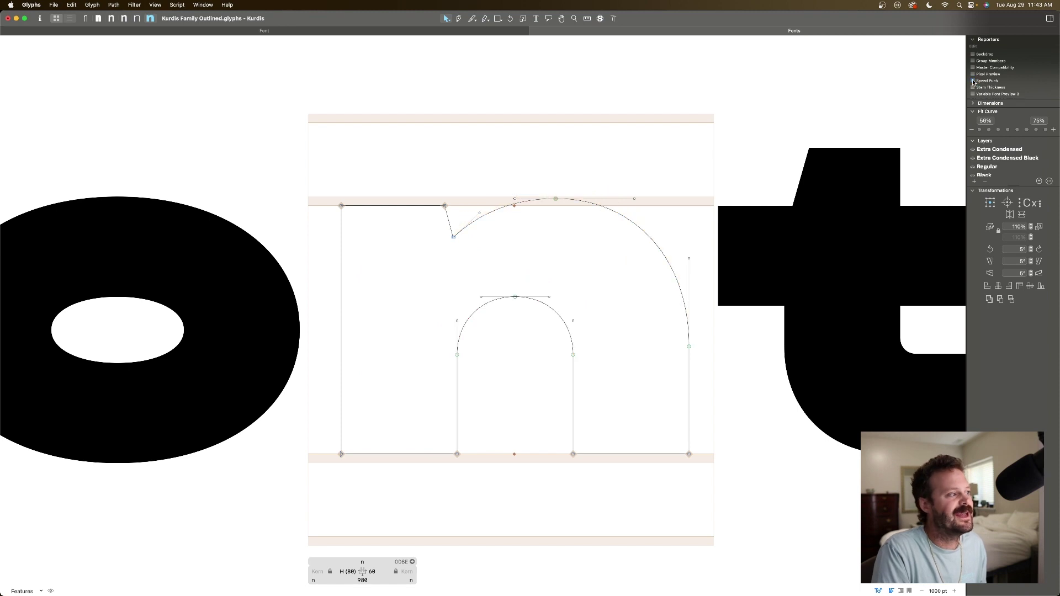
{"action": "left_click", "coordinate": [973, 81]}
{"action": "left_click", "coordinate": [974, 81]}
{"action": "left_click", "coordinate": [973, 81]}
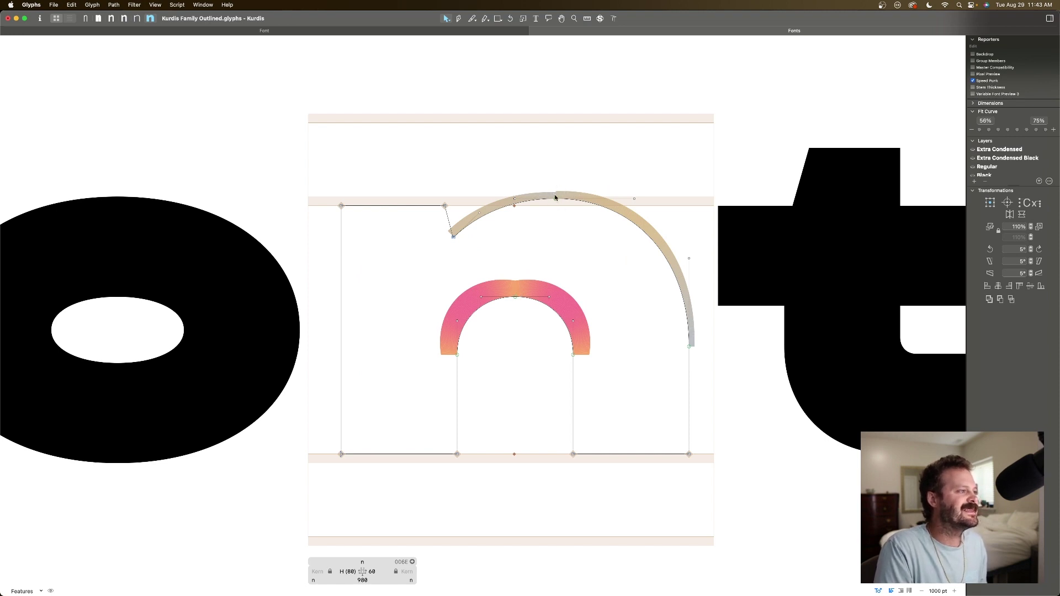
Step: Zoom closer on the arches, preview the filled shapes, and select the top arch's off-curve handle
{"action": "key", "text": "super+plus"}
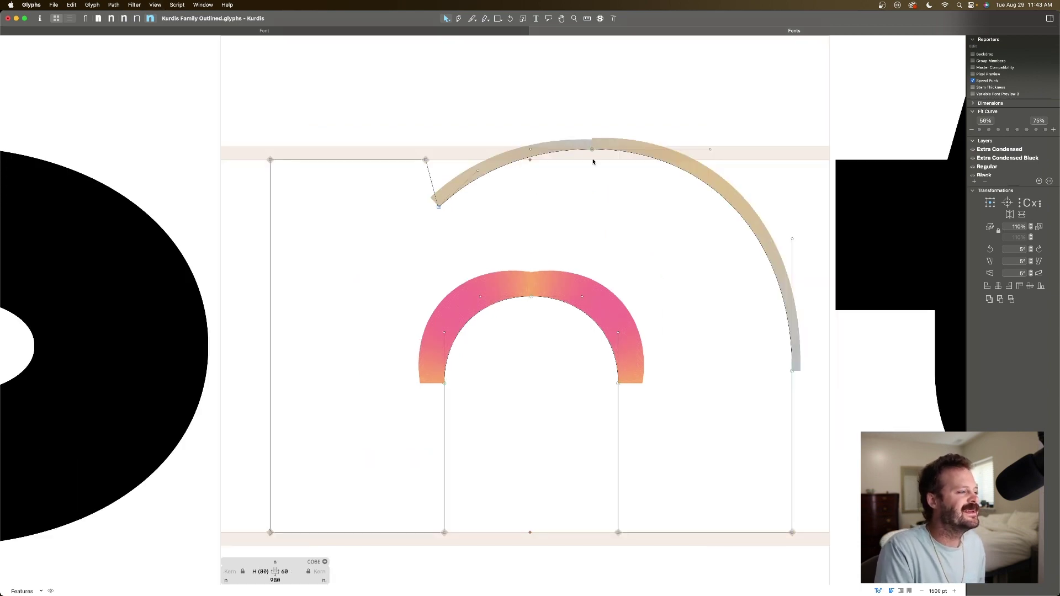
{"action": "key", "text": "space"}
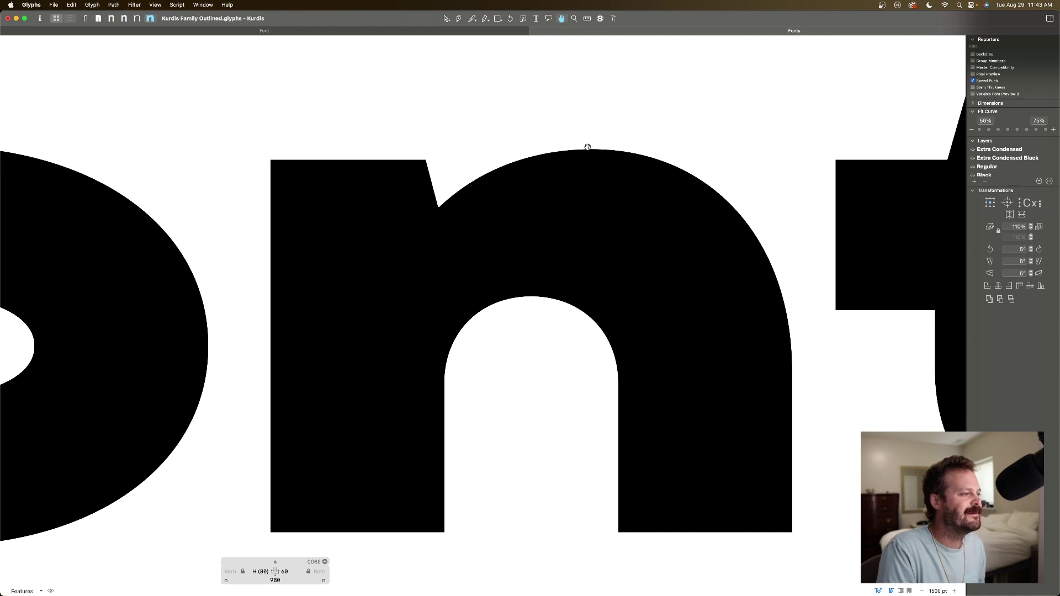
{"action": "key", "text": "space"}
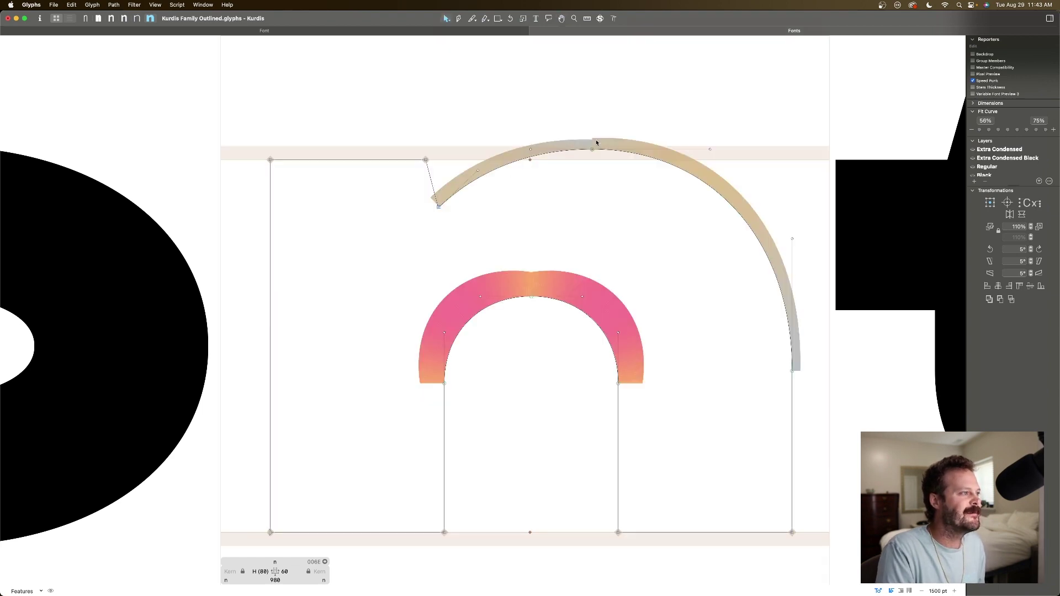
{"action": "left_click", "coordinate": [710, 150]}
Step: Pull the top arch's handle left to test the curve, restore it, then zoom out to show o and t
{"action": "left_click_drag", "start_coordinate": [710, 150], "coordinate": [667, 150]}
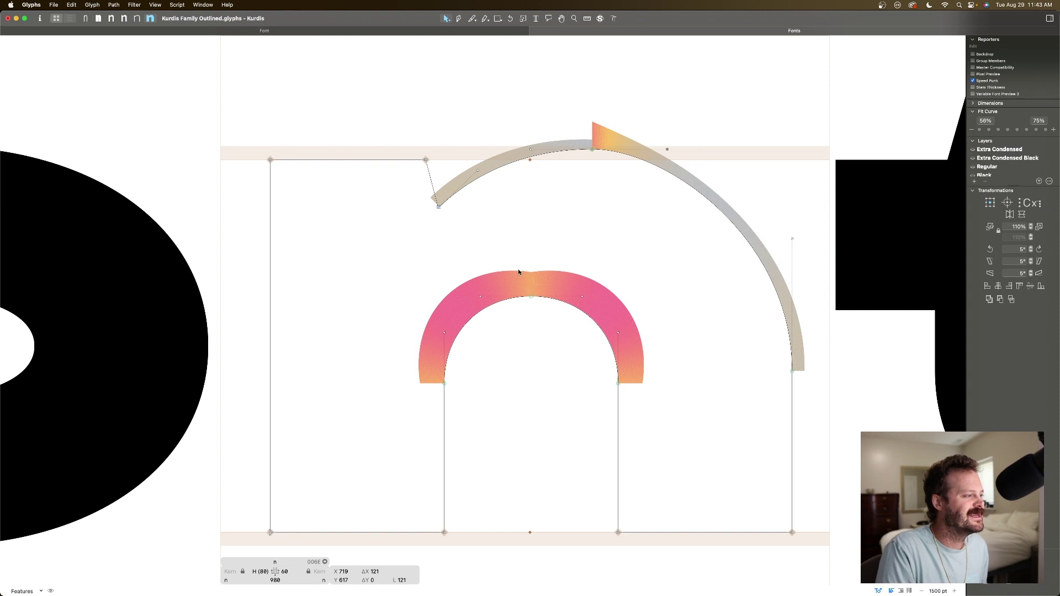
{"action": "key", "text": "space"}
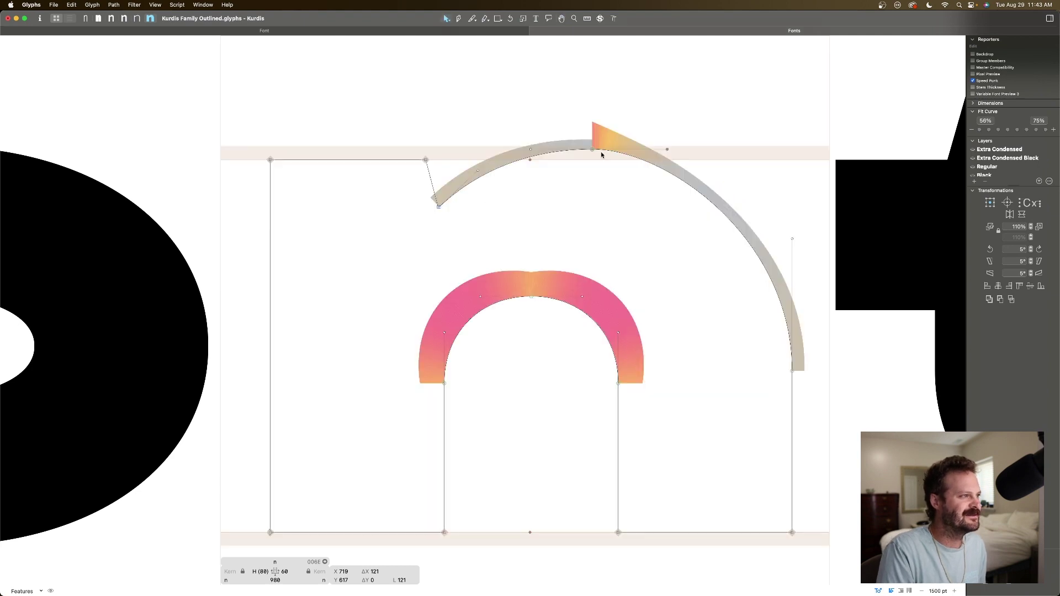
{"action": "left_click_drag", "start_coordinate": [667, 151], "coordinate": [710, 150]}
{"action": "left_click", "coordinate": [672, 137]}
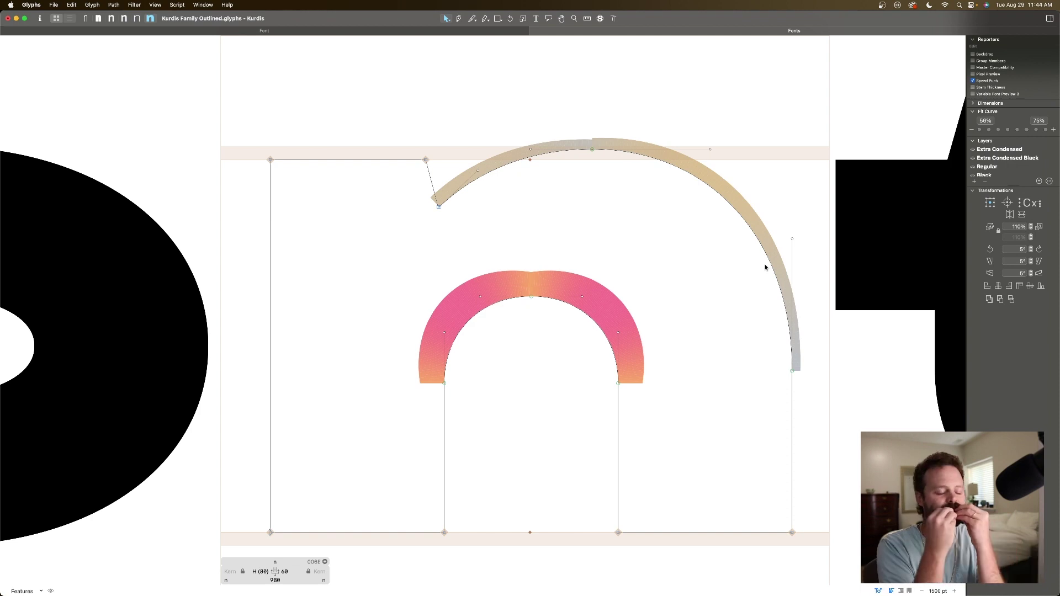
{"action": "key", "text": "super+minus"}
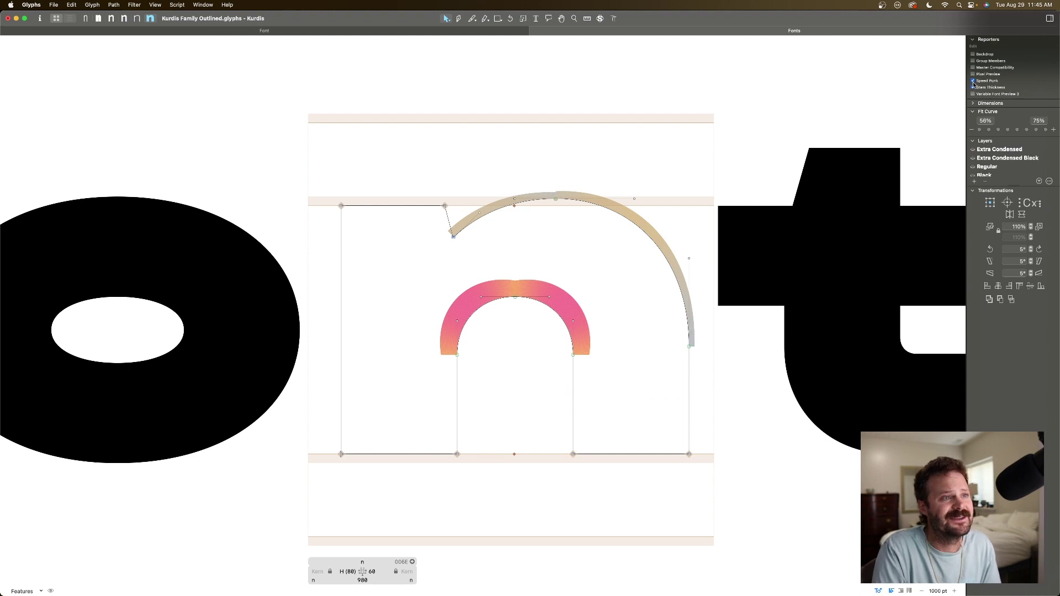
Step: Turn off the Speed Punk overlay and the stem thickness readouts on the n
{"action": "left_click", "coordinate": [973, 81]}
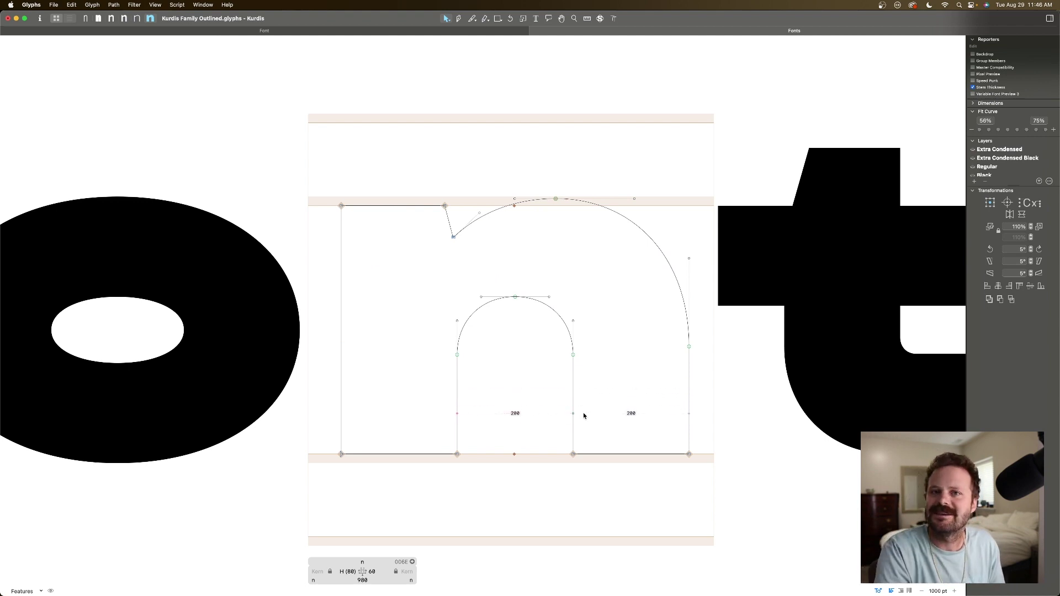
{"action": "left_click", "coordinate": [973, 88]}
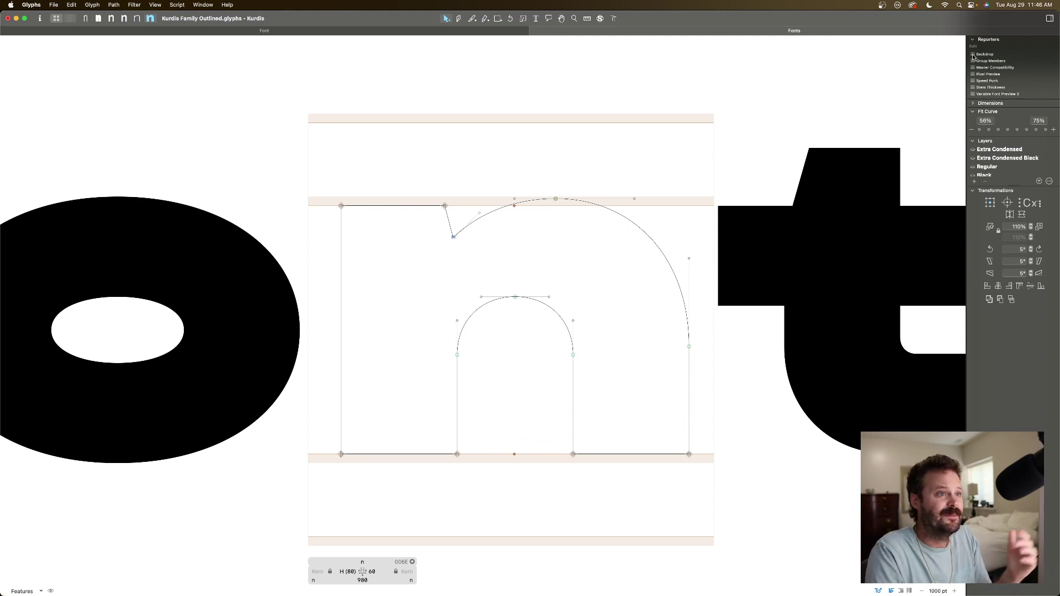
Step: Enable the Backdrop reporter and swap the u backdrop for h behind the n, previewing it filled
{"action": "left_click", "coordinate": [972, 54]}
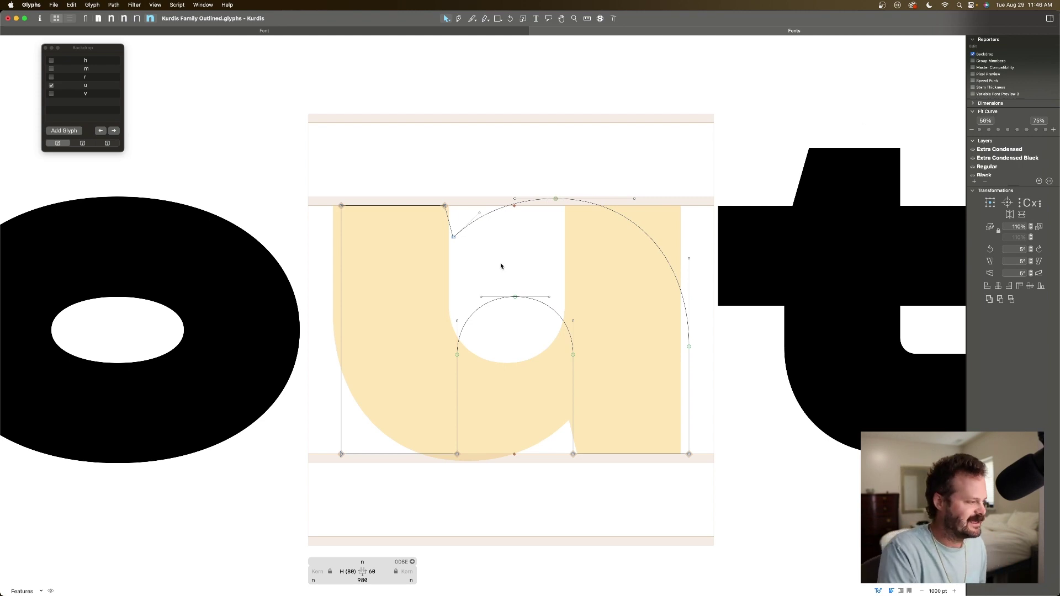
{"action": "key", "text": "super+minus"}
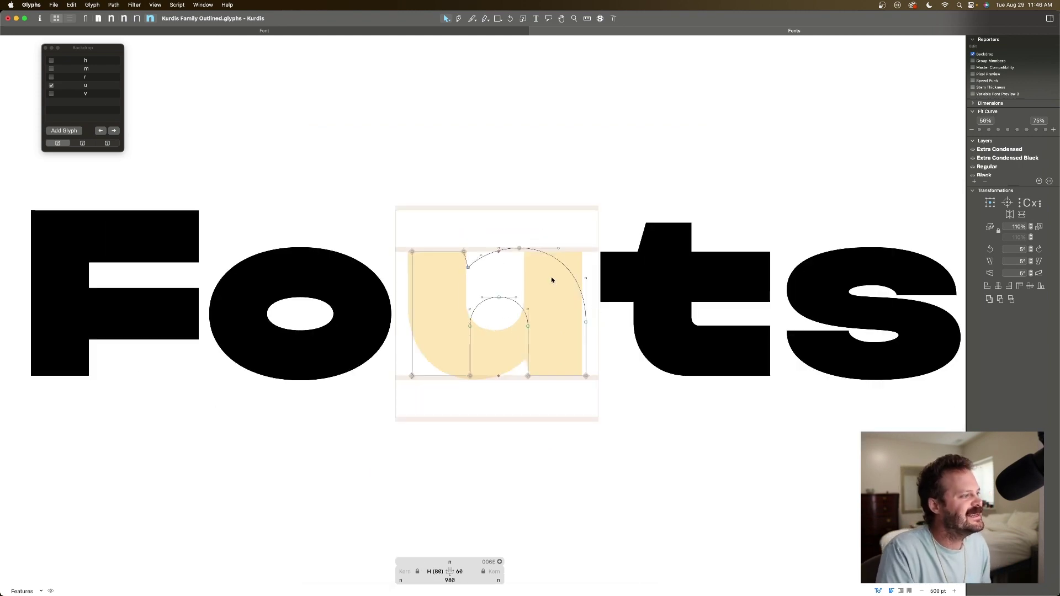
{"action": "left_click", "coordinate": [51, 86]}
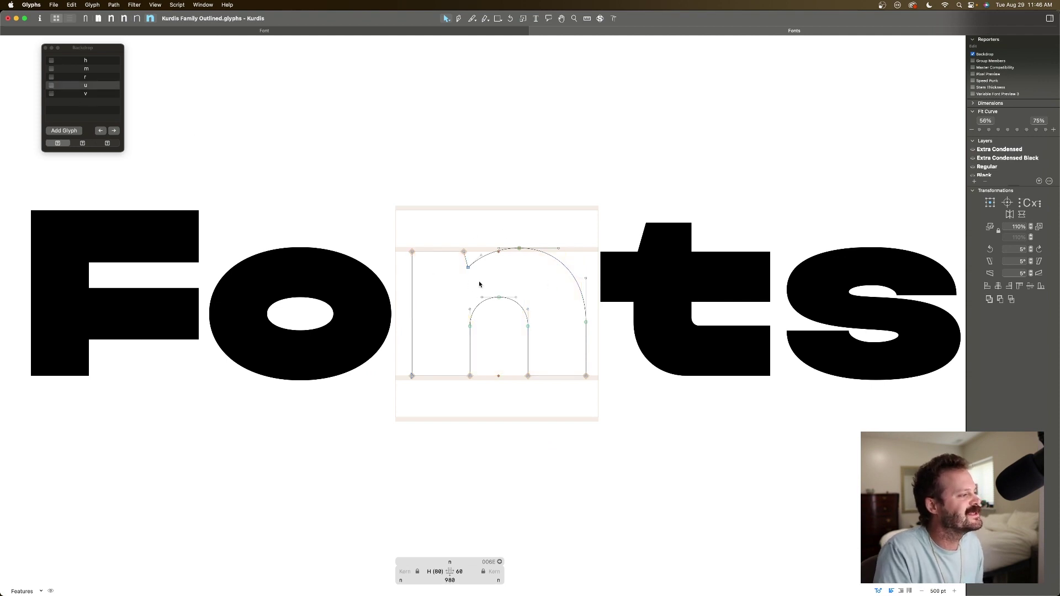
{"action": "left_click", "coordinate": [51, 60]}
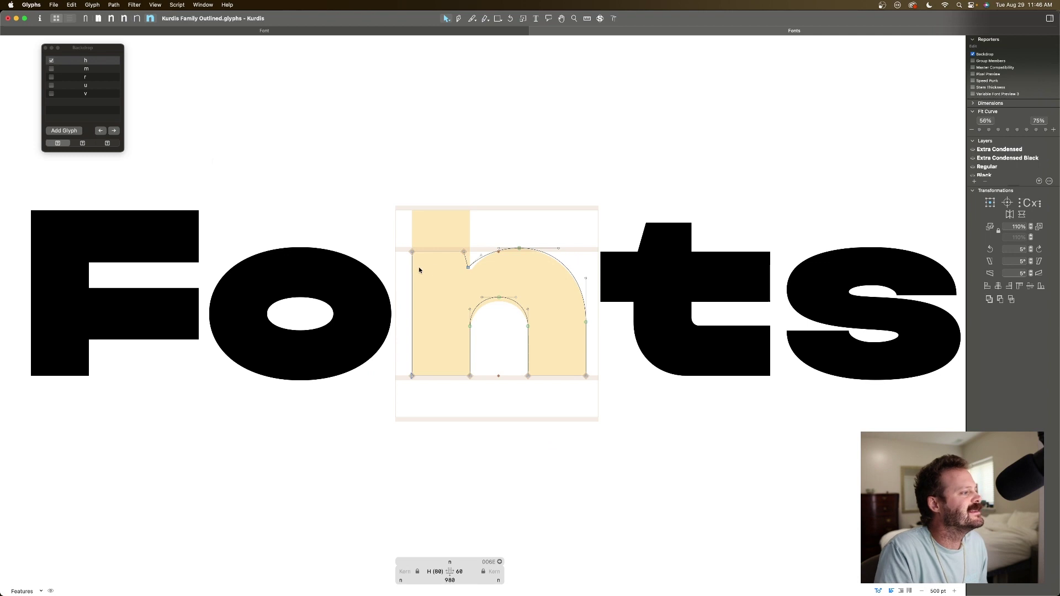
{"action": "key", "text": "space"}
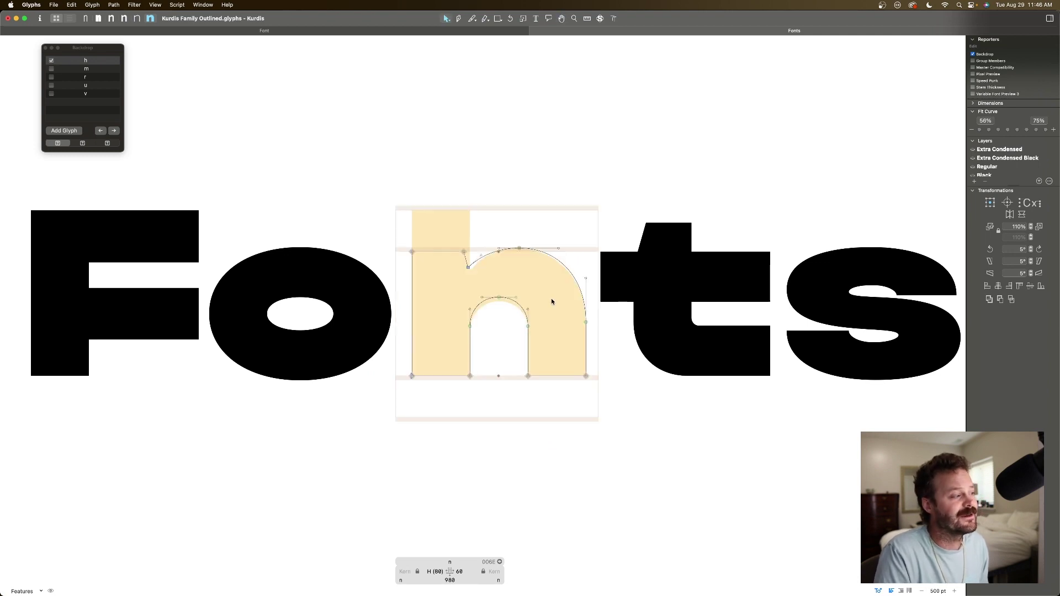
{"action": "key", "text": "space"}
Step: Show m instead of h as the backdrop and preview the filled n
{"action": "left_click", "coordinate": [52, 70]}
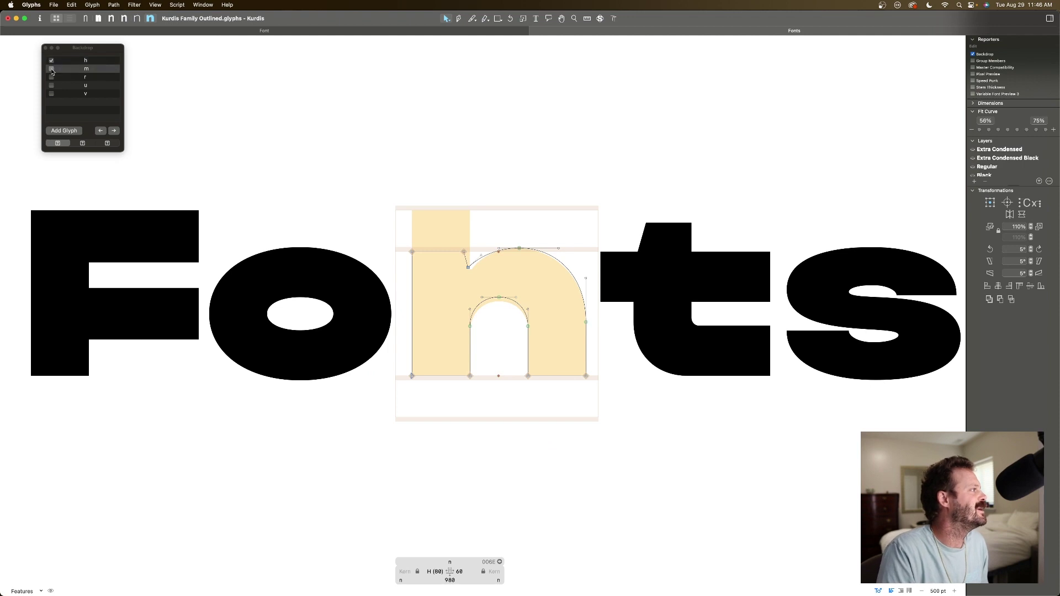
{"action": "left_click", "coordinate": [51, 68]}
{"action": "left_click", "coordinate": [52, 61]}
{"action": "key", "text": "space"}
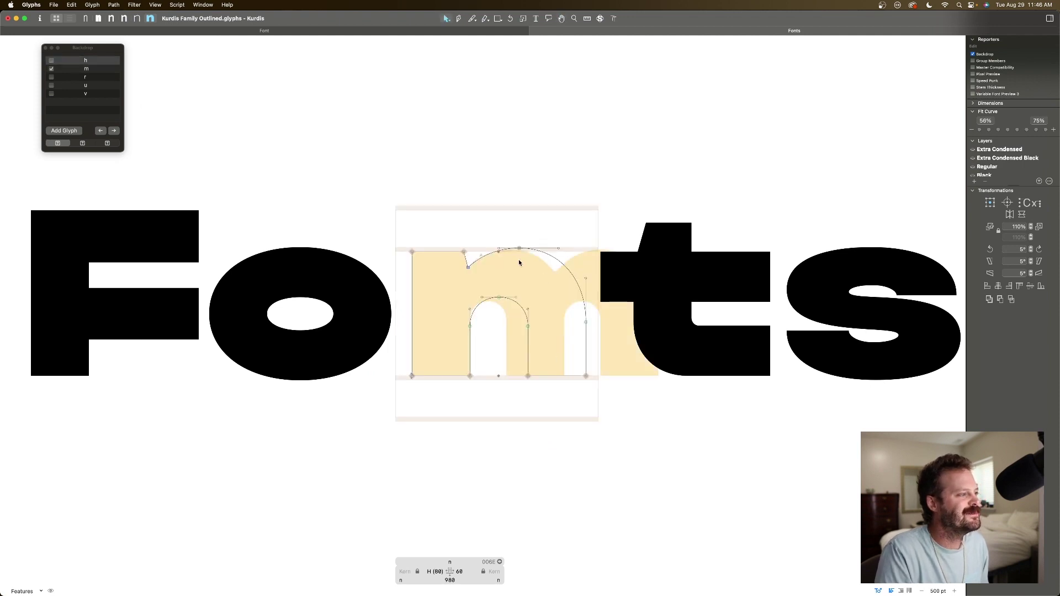
{"action": "key", "text": "space"}
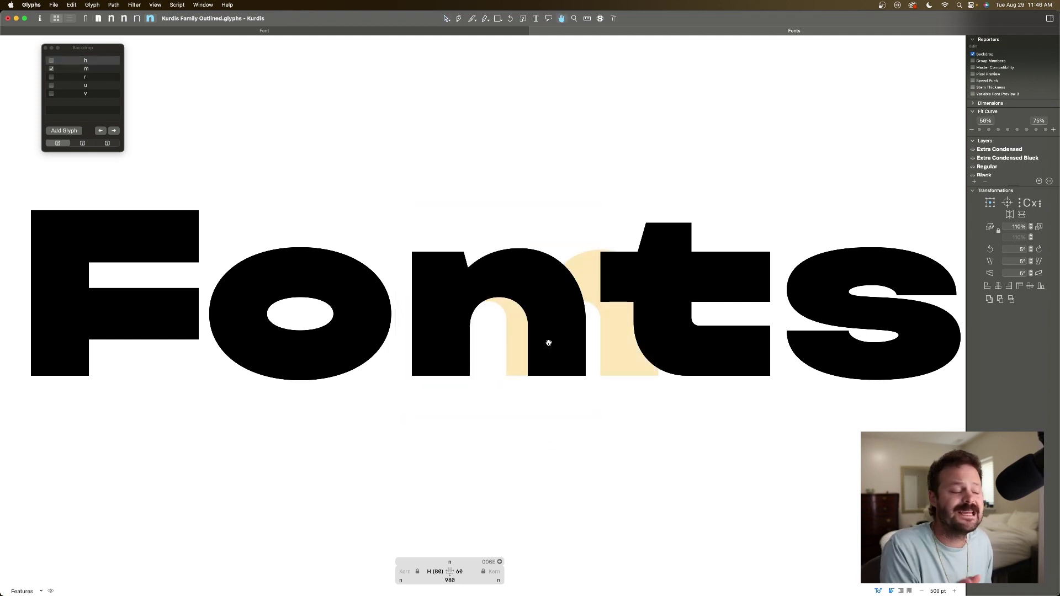
Step: Stack r, u and v backdrops behind the n, then clear all backdrop glyphs
{"action": "left_click", "coordinate": [51, 77]}
{"action": "left_click", "coordinate": [51, 86]}
{"action": "left_click", "coordinate": [51, 94]}
{"action": "left_click", "coordinate": [51, 85]}
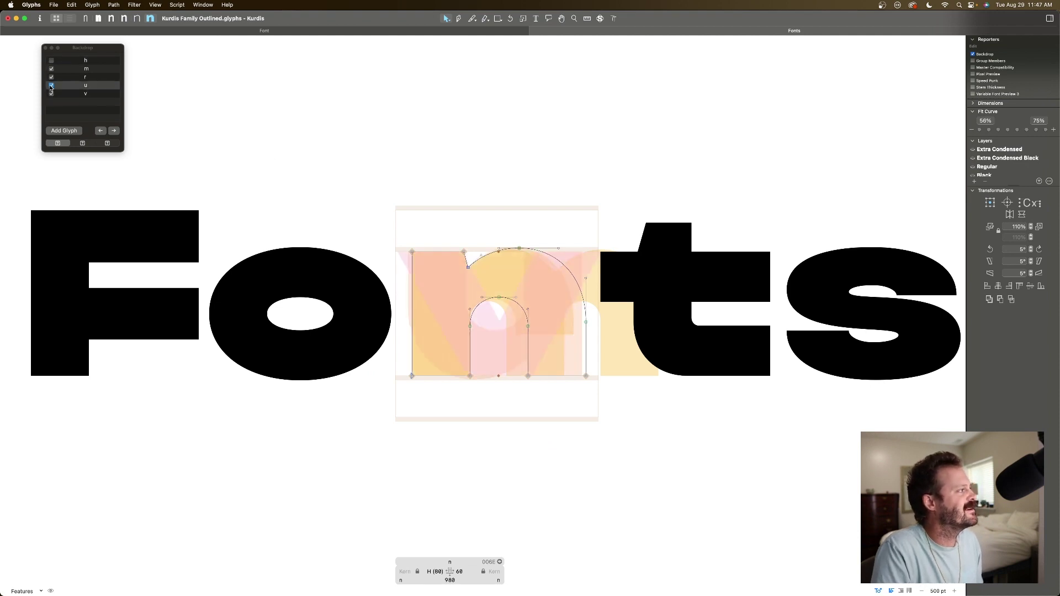
{"action": "left_click", "coordinate": [52, 76]}
{"action": "left_click", "coordinate": [51, 69]}
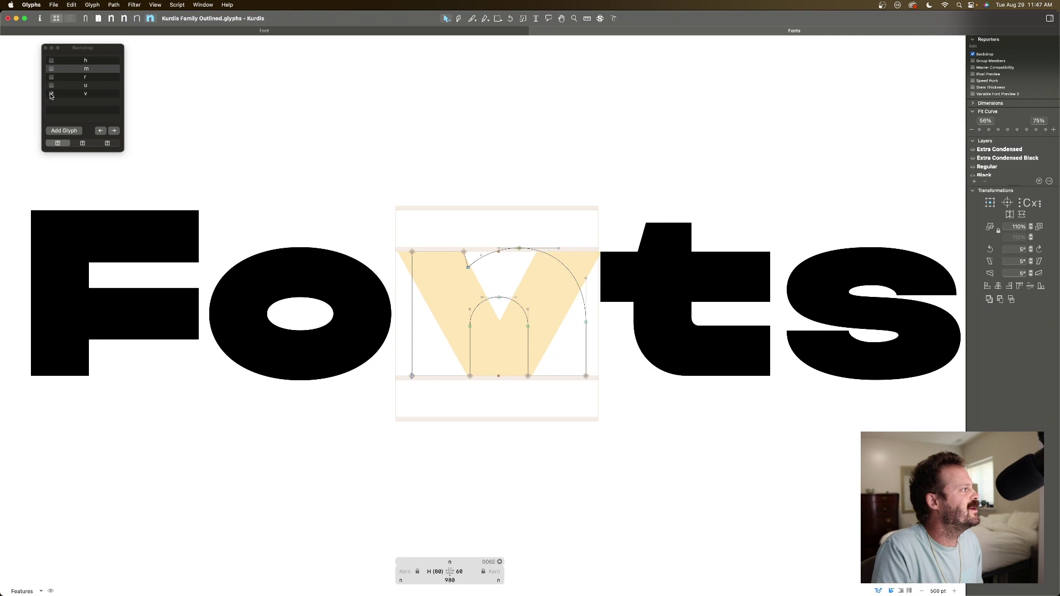
{"action": "left_click", "coordinate": [51, 94]}
Step: Cancel adding a new backdrop glyph, close the Backdrop palette, and switch to Safari
{"action": "left_click", "coordinate": [63, 131]}
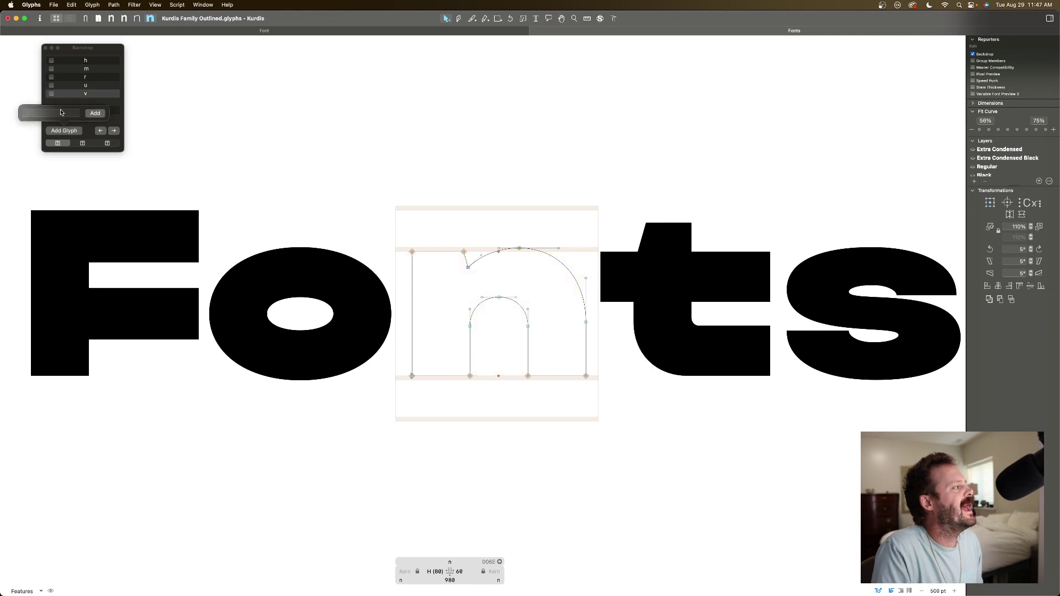
{"action": "left_click", "coordinate": [59, 114]}
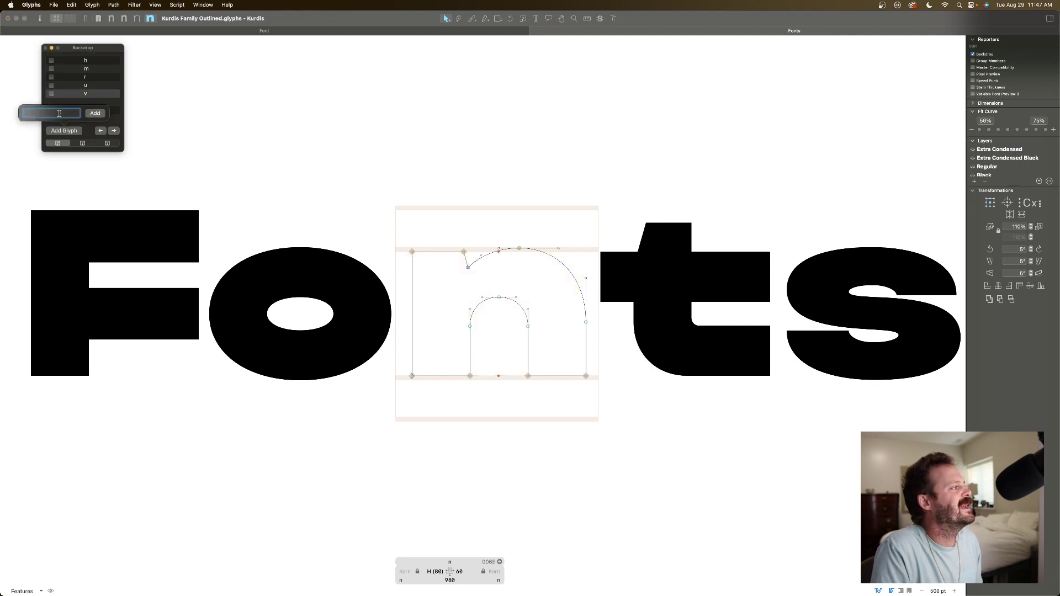
{"action": "left_click", "coordinate": [76, 79]}
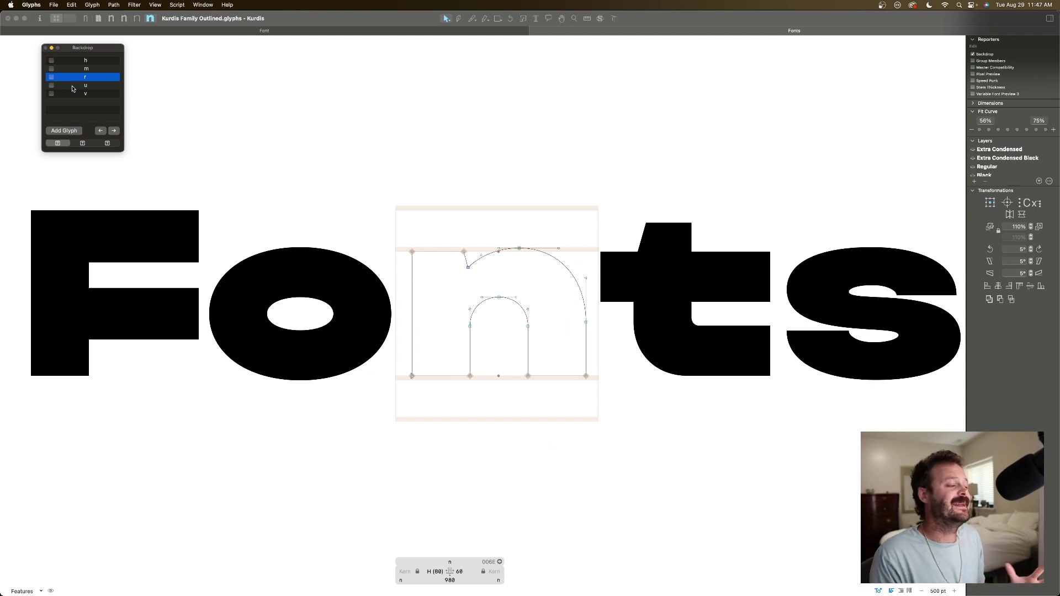
{"action": "left_click", "coordinate": [865, 85]}
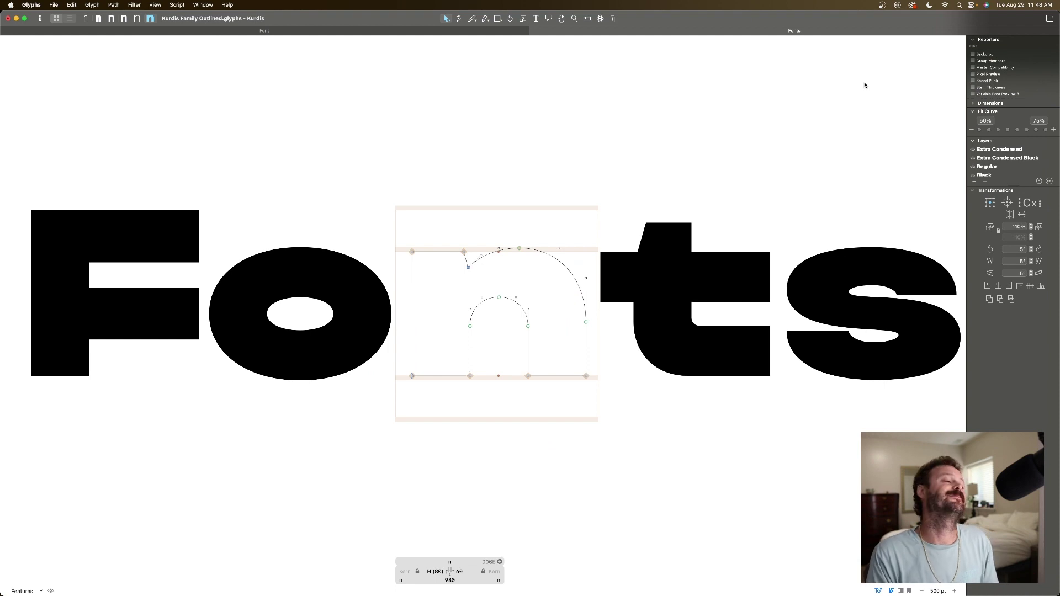
{"action": "key", "text": "super+Tab"}
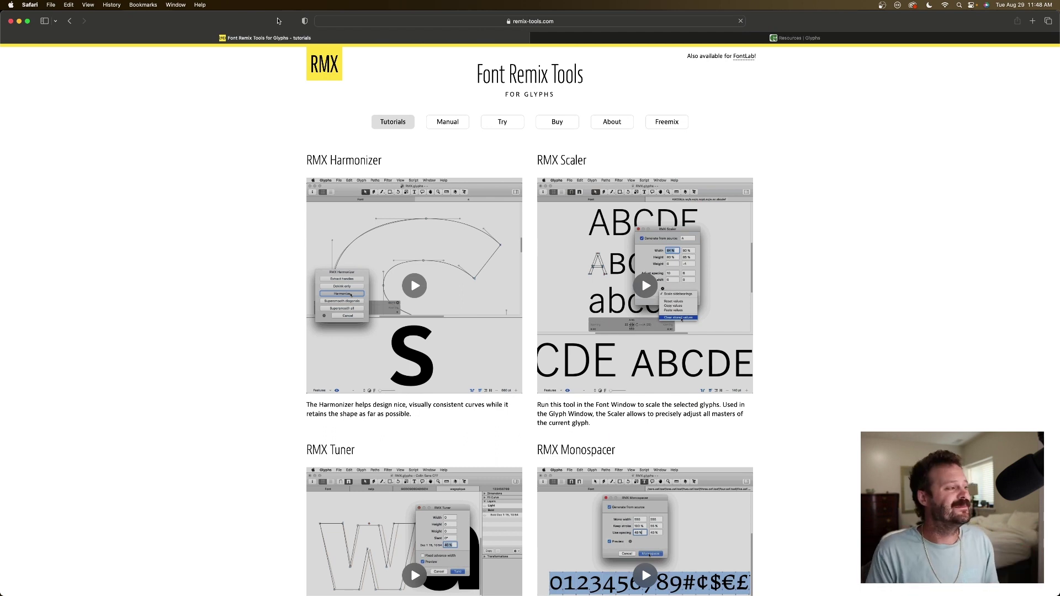
Step: Scroll through the RMX Harmonizer, Scaler, Tuner and Monospacer tutorial videos, then open Mission Control
{"action": "scroll", "coordinate": [278, 135], "scroll_direction": "down", "scroll_amount": 2}
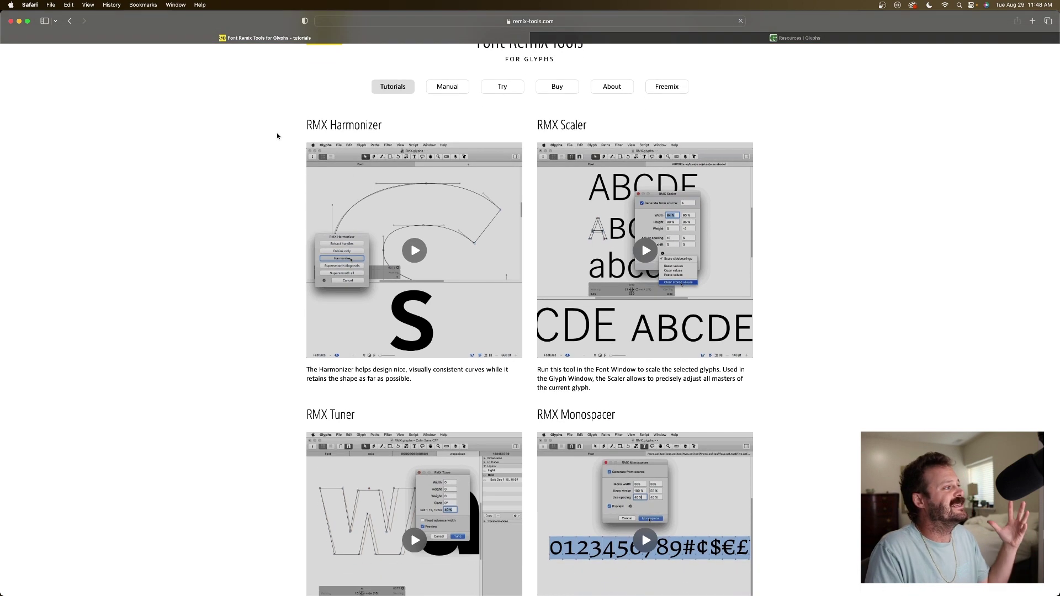
{"action": "scroll", "coordinate": [277, 136], "scroll_direction": "down", "scroll_amount": 1}
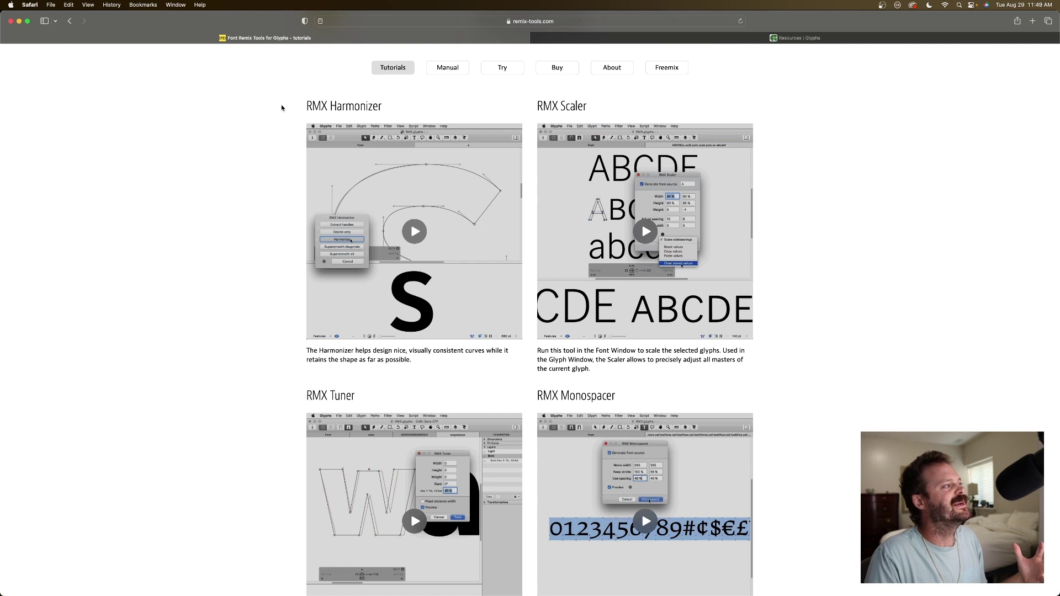
{"action": "scroll", "coordinate": [281, 107], "scroll_direction": "down", "scroll_amount": 2}
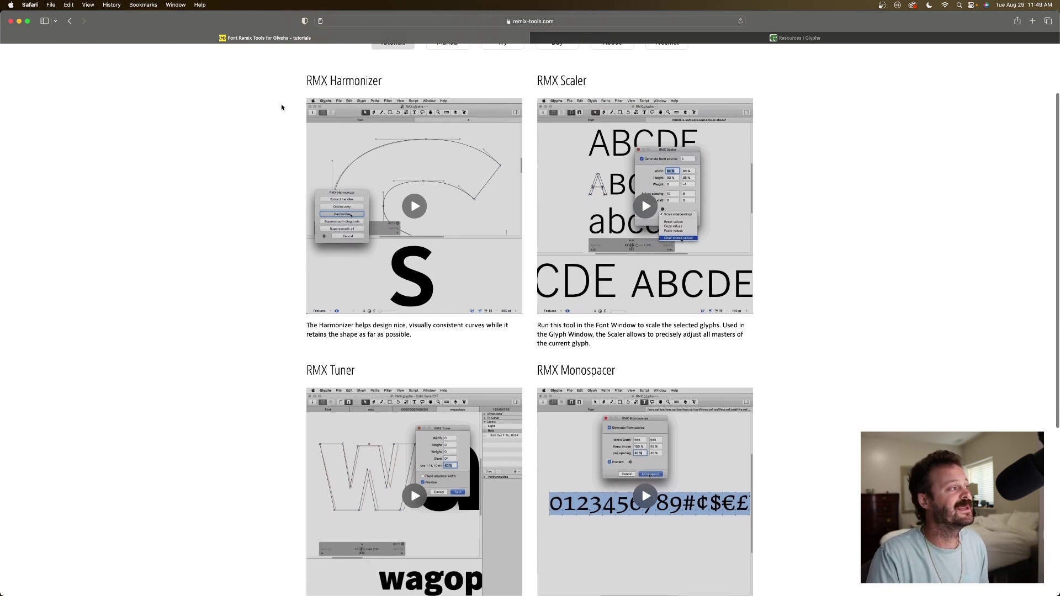
{"action": "scroll", "coordinate": [282, 104], "scroll_direction": "up", "scroll_amount": 1}
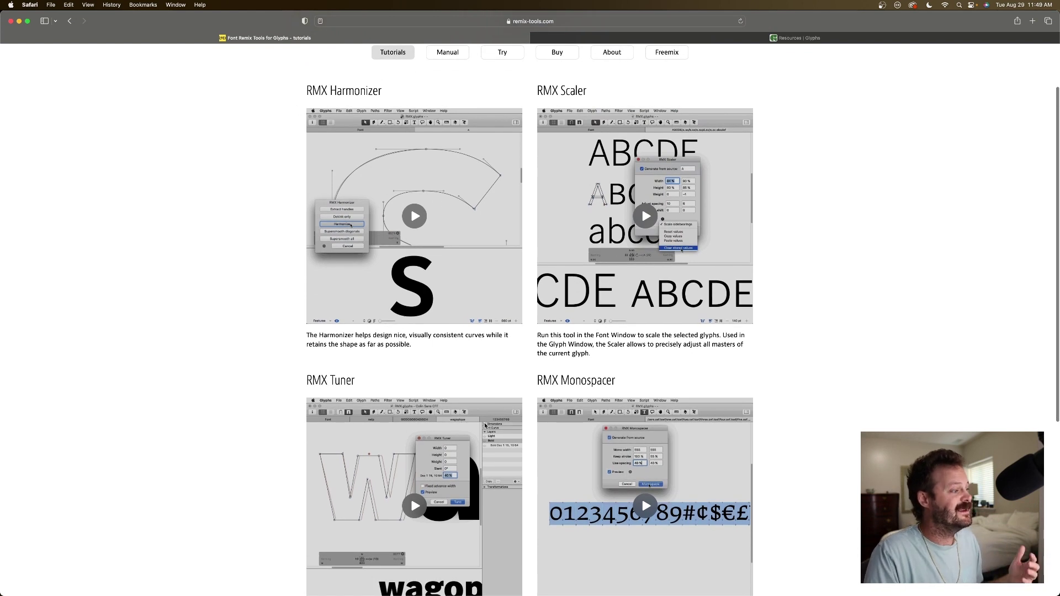
{"action": "scroll", "coordinate": [532, 57], "scroll_direction": "up", "scroll_amount": 3}
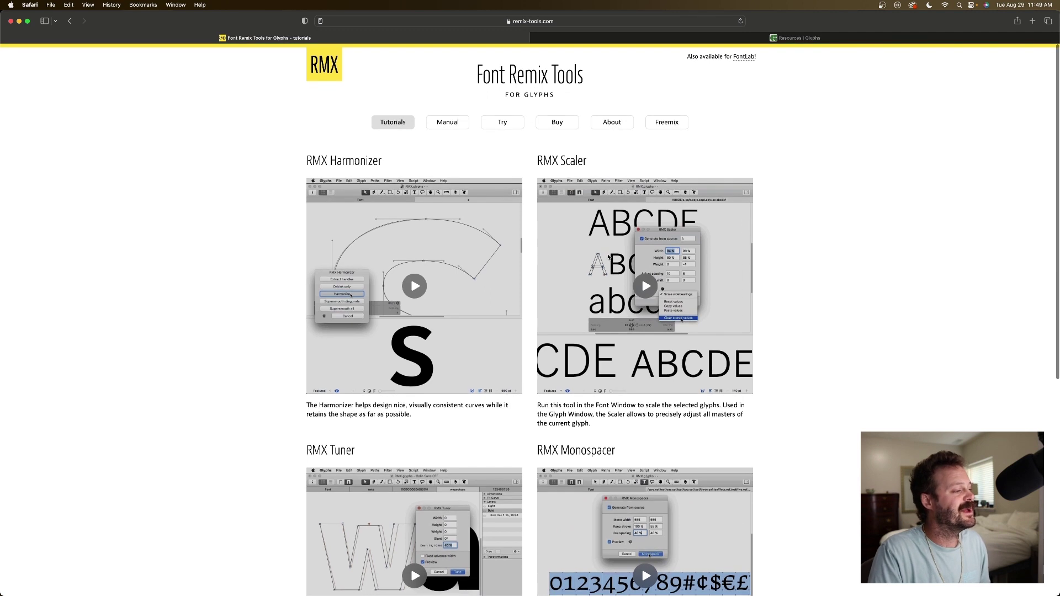
{"action": "scroll", "coordinate": [608, 257], "scroll_direction": "down", "scroll_amount": 2}
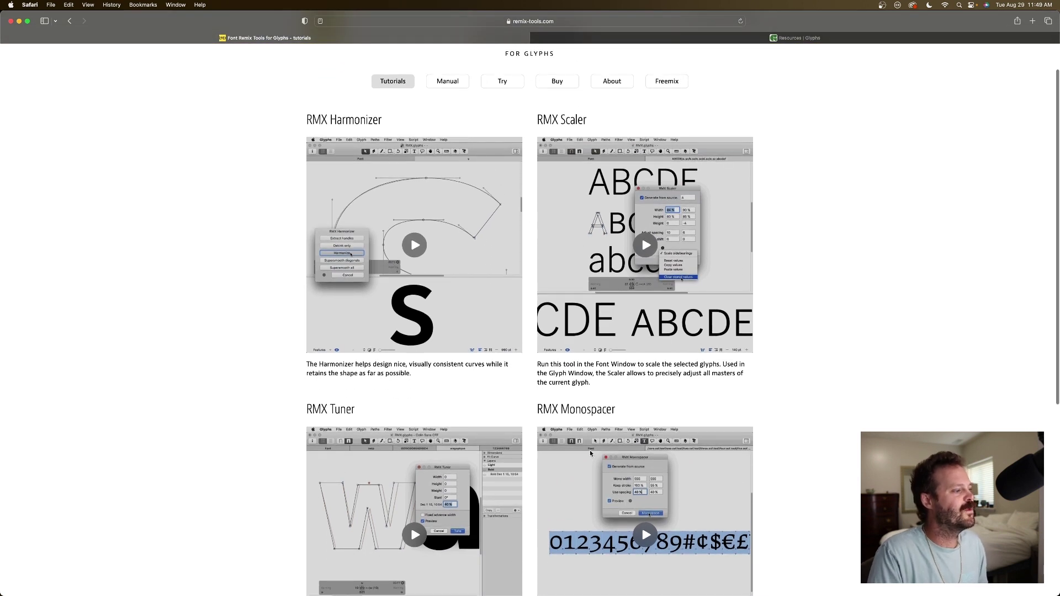
{"action": "key", "text": "ctrl+Up"}
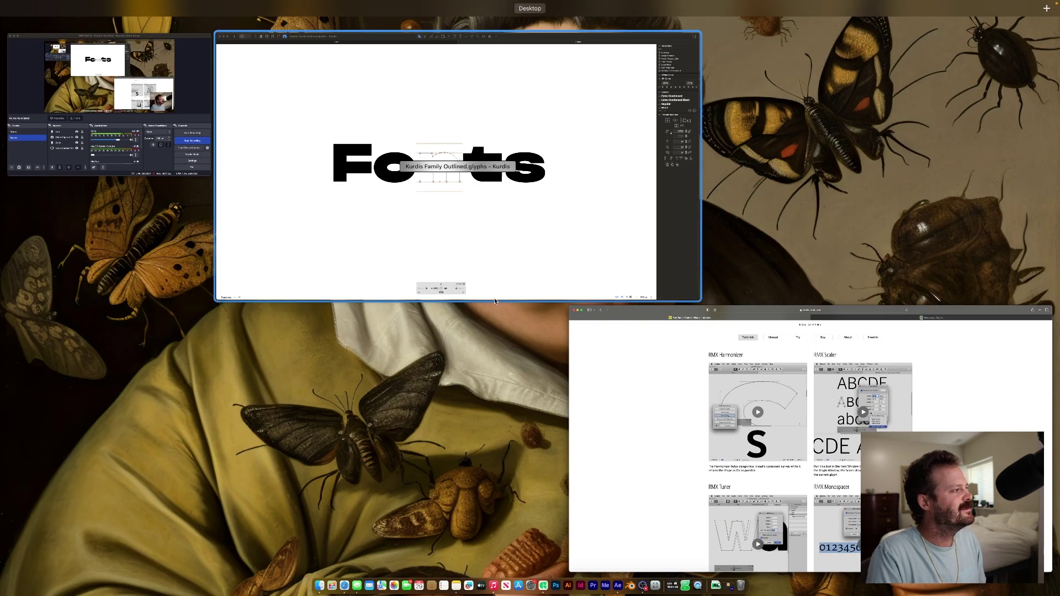
{"action": "left_click", "coordinate": [353, 212]}
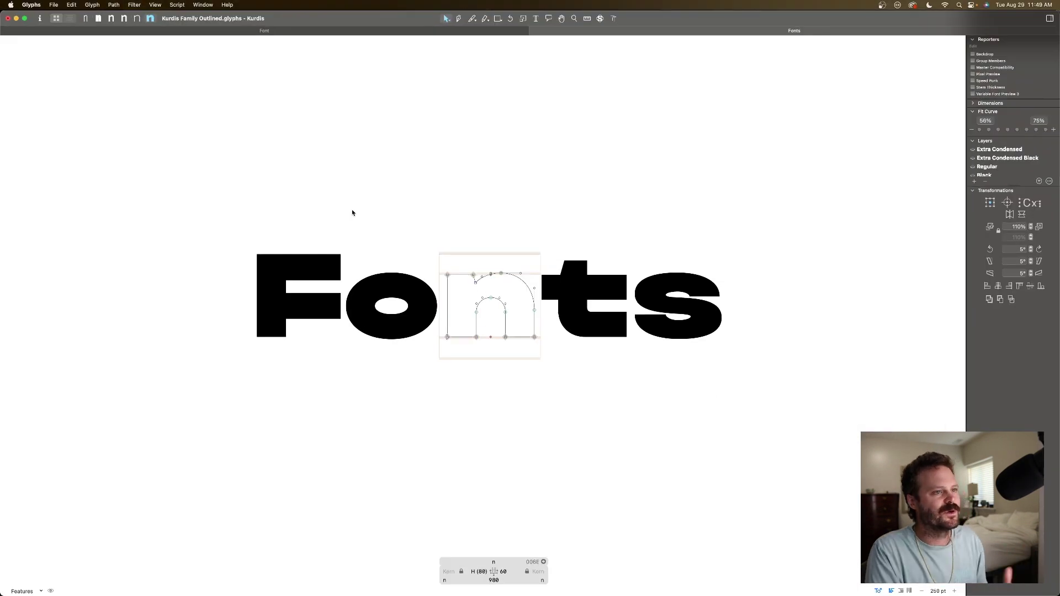
{"action": "left_click", "coordinate": [972, 81]}
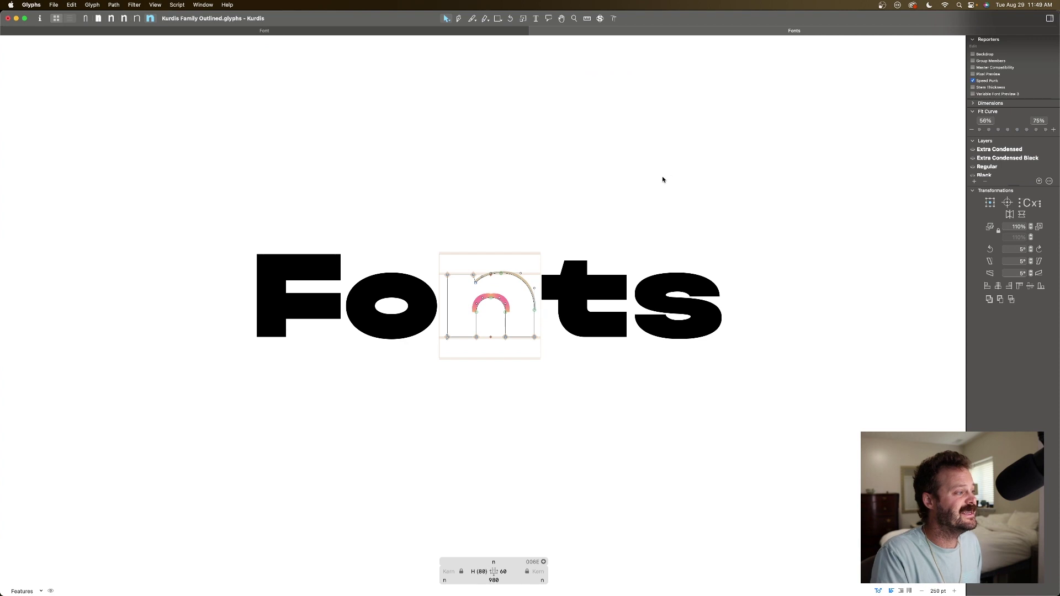
{"action": "key", "text": "super+equal"}
{"action": "key", "text": "super+equal"}
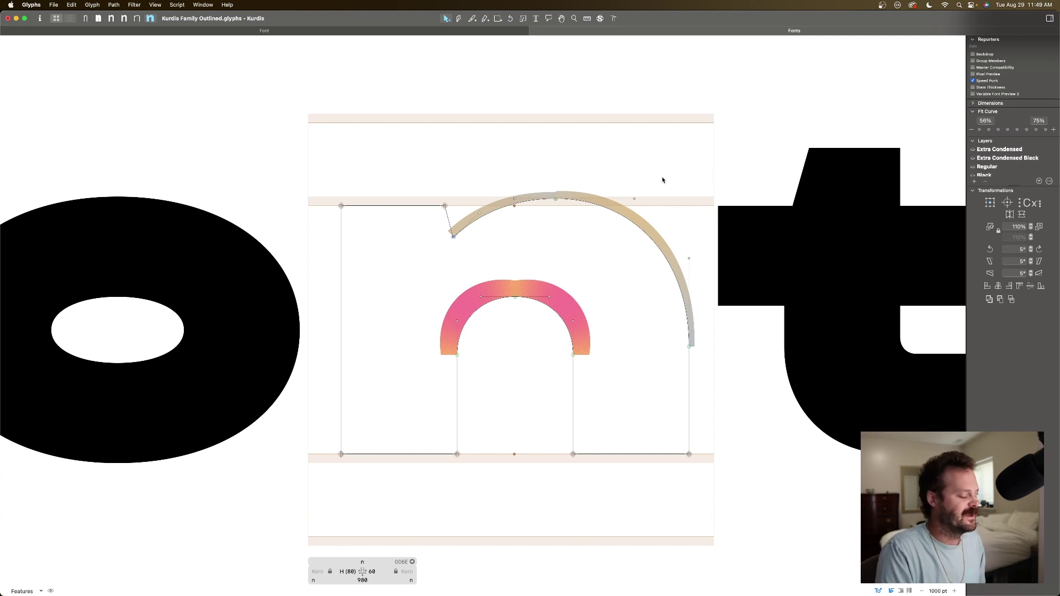
{"action": "key", "text": "super+equal"}
{"action": "scroll", "coordinate": [661, 178], "scroll_direction": "up", "scroll_amount": 2}
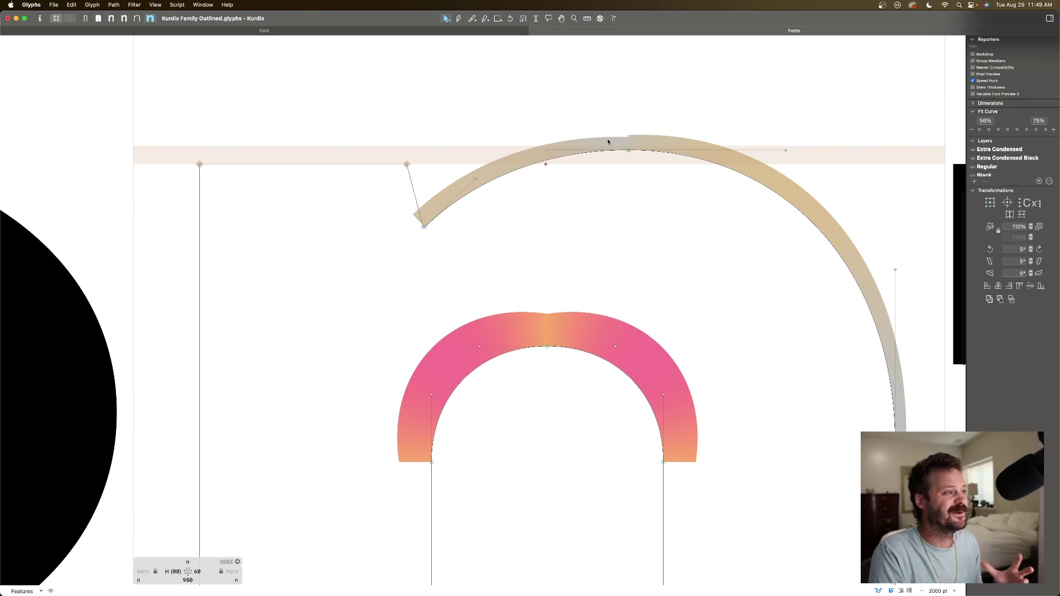
{"action": "left_click", "coordinate": [785, 151]}
{"action": "key", "text": "shift+Right"}
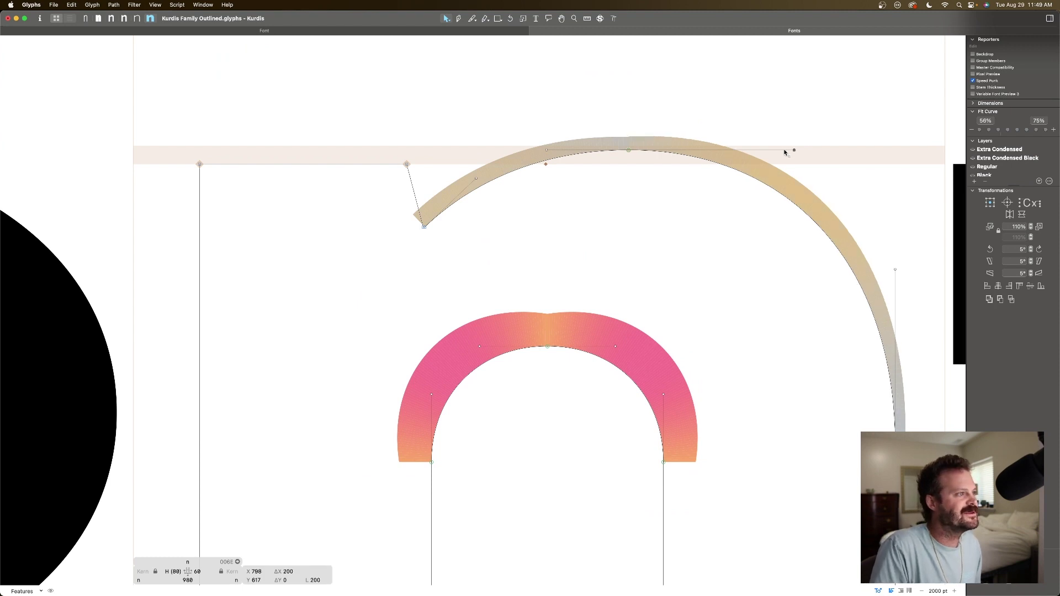
{"action": "key", "text": "shift+Left"}
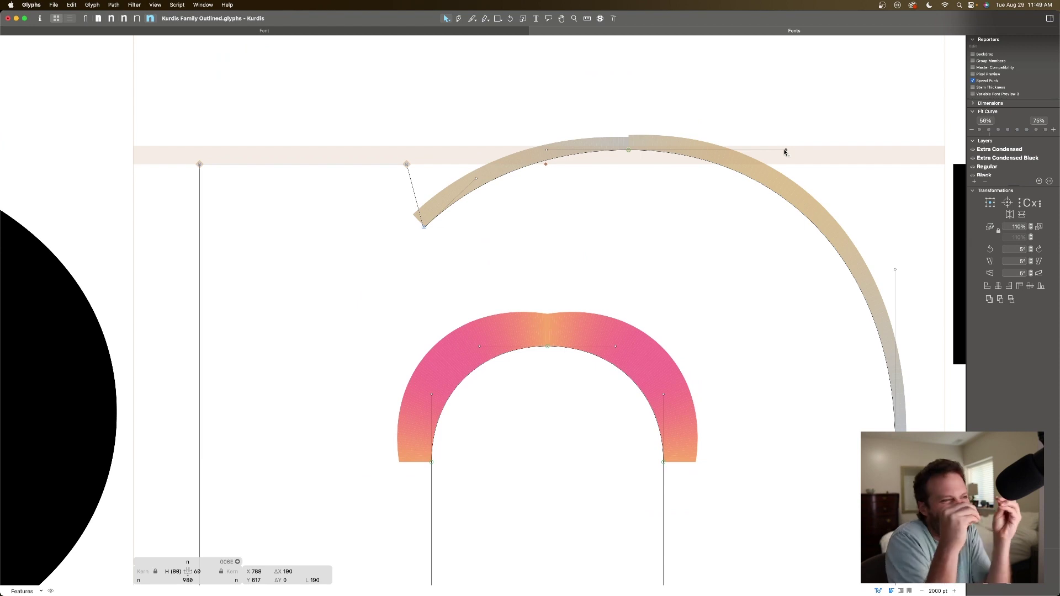
{"action": "left_click", "coordinate": [502, 140]}
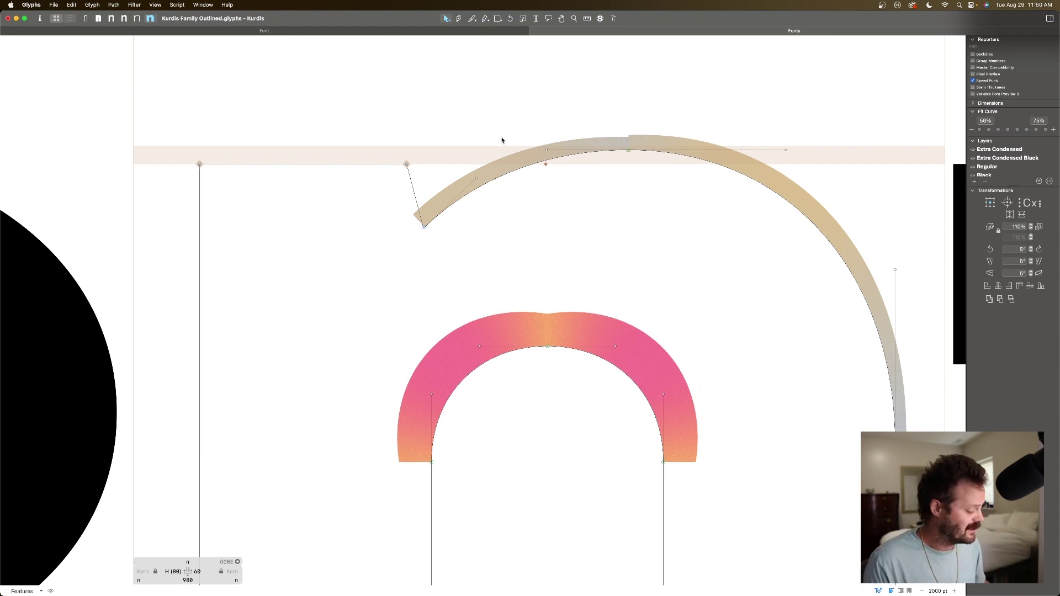
{"action": "key", "text": "super+a"}
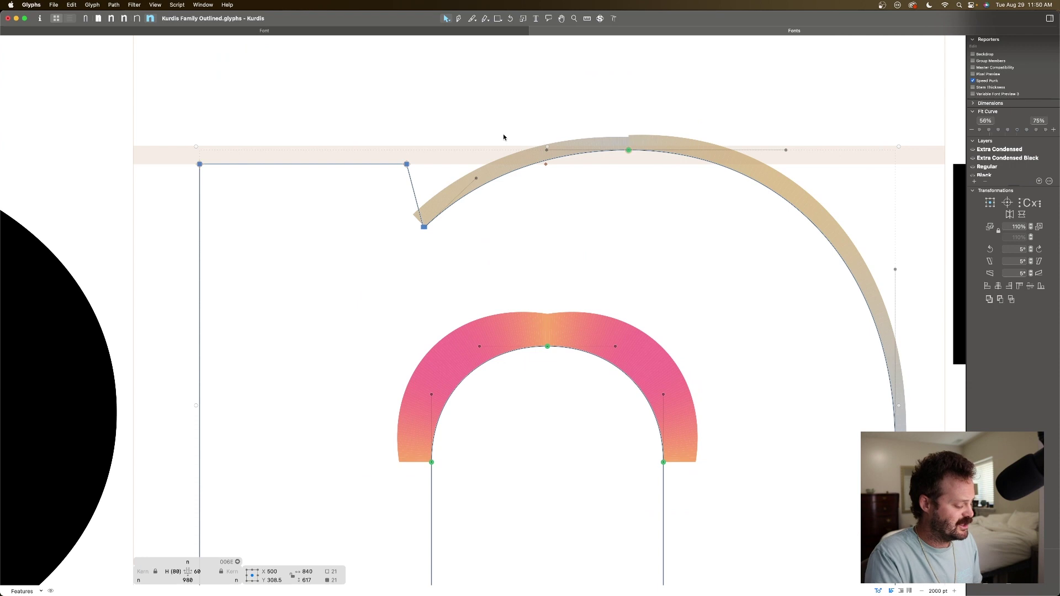
Step: Harmonize the n's selected curves with RMX Harmonizer, deselect to inspect them, then return to Safari
{"action": "key", "text": "ctrl+super+h"}
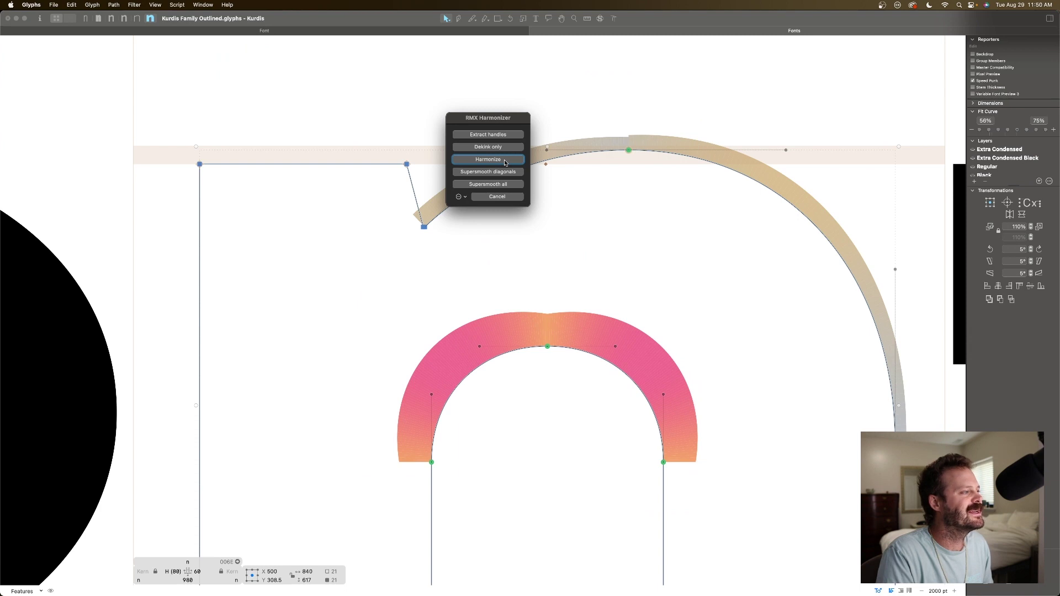
{"action": "left_click", "coordinate": [505, 161]}
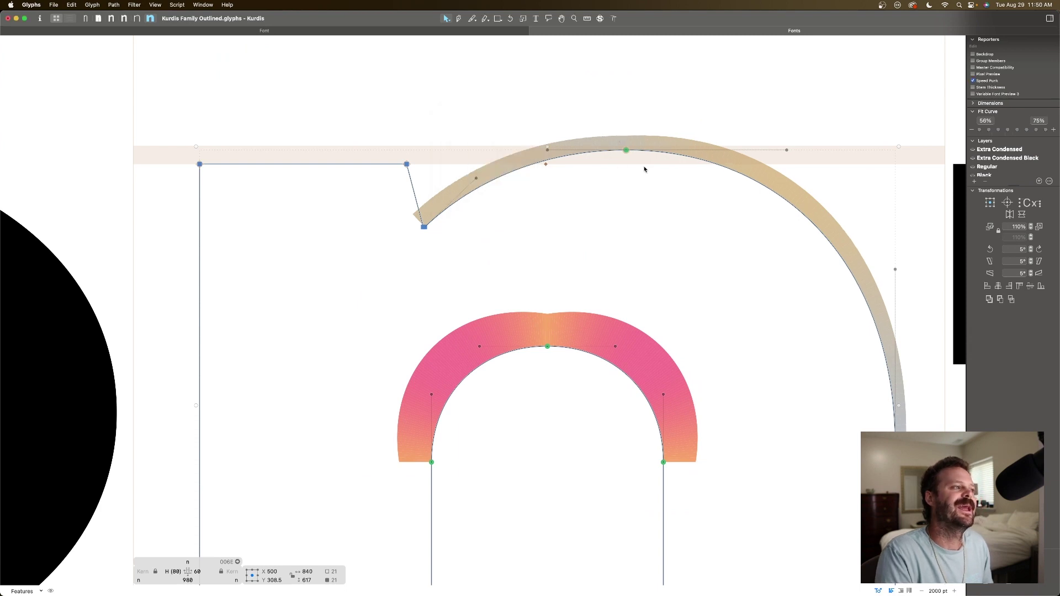
{"action": "left_click", "coordinate": [610, 185]}
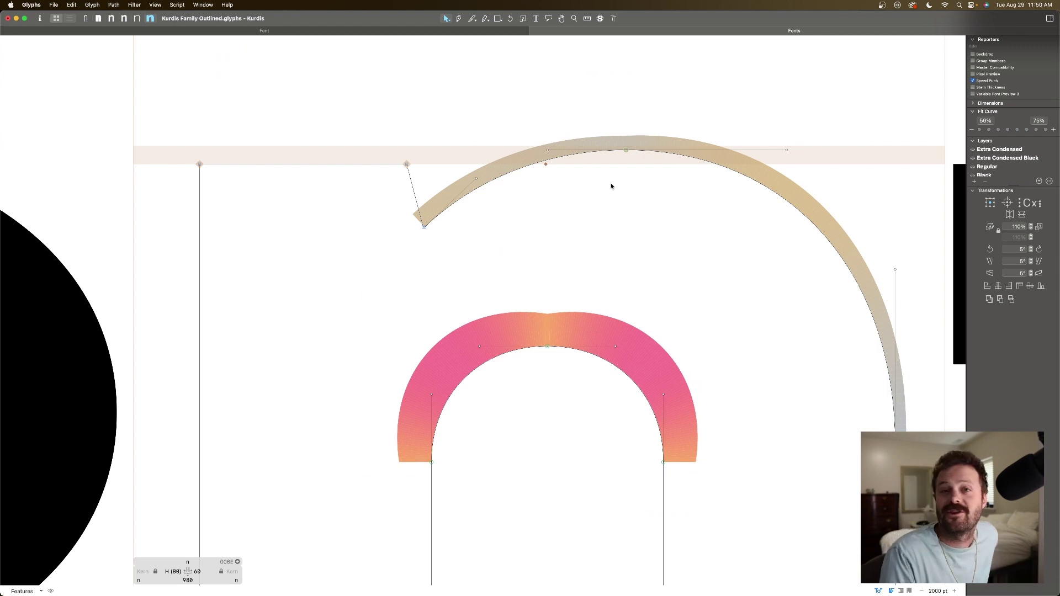
{"action": "key", "text": "super+Tab"}
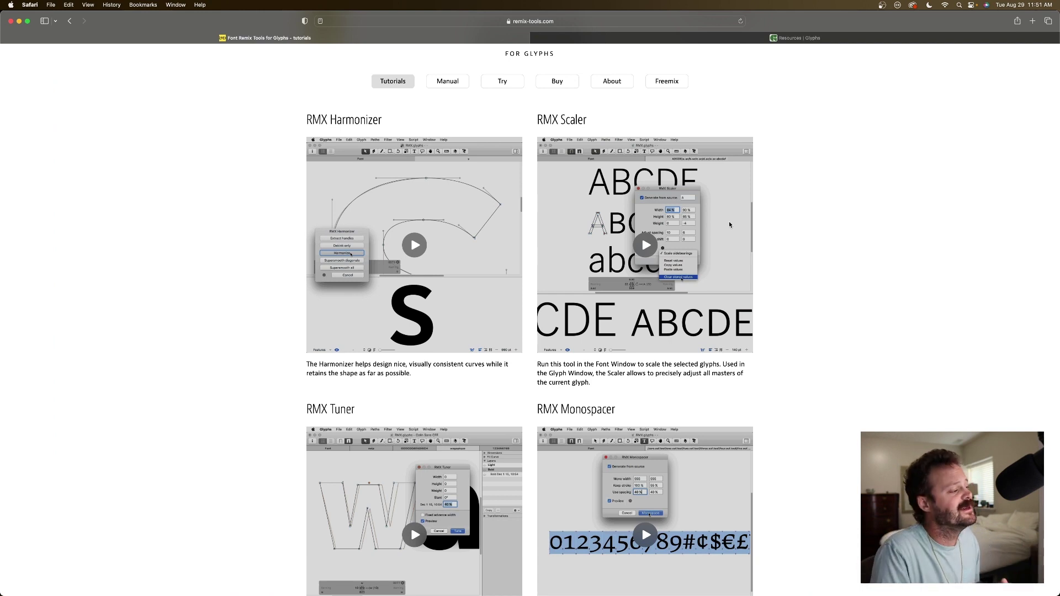
Step: Scroll down through the RMX tool tutorial videos on remix-tools.com
{"action": "scroll", "coordinate": [729, 224], "scroll_direction": "down", "scroll_amount": 4}
{"action": "scroll", "coordinate": [412, 356], "scroll_direction": "down", "scroll_amount": 2}
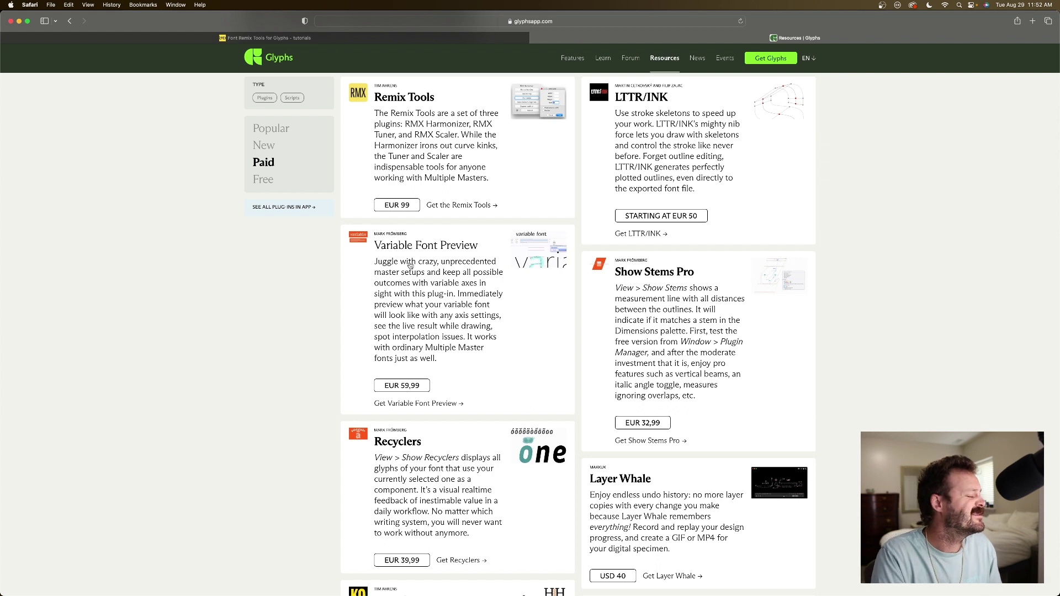
{"action": "scroll", "coordinate": [447, 256], "scroll_direction": "up", "scroll_amount": 2}
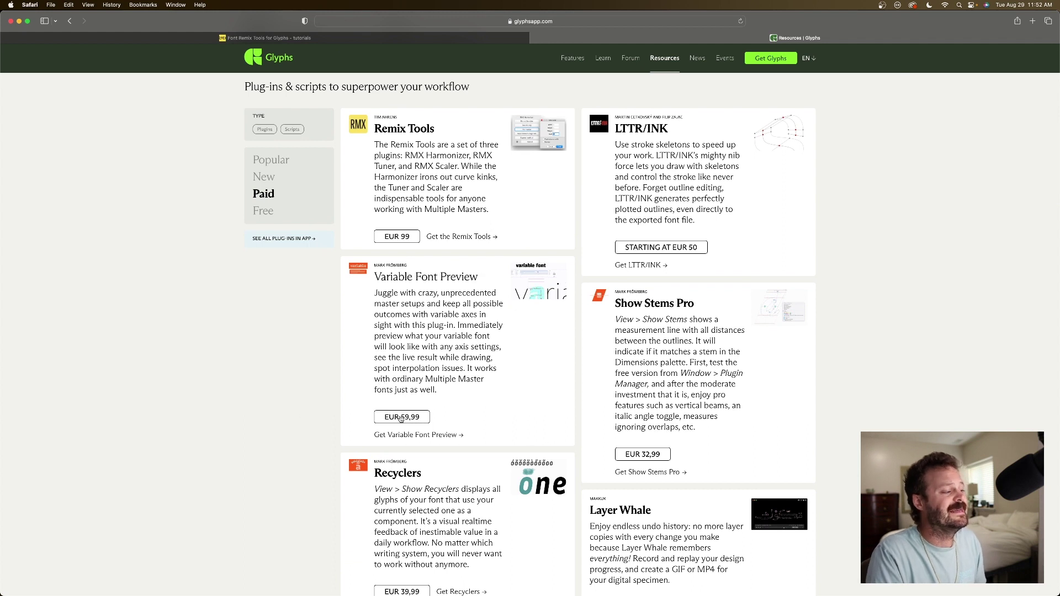
{"action": "scroll", "coordinate": [331, 386], "scroll_direction": "down", "scroll_amount": 1}
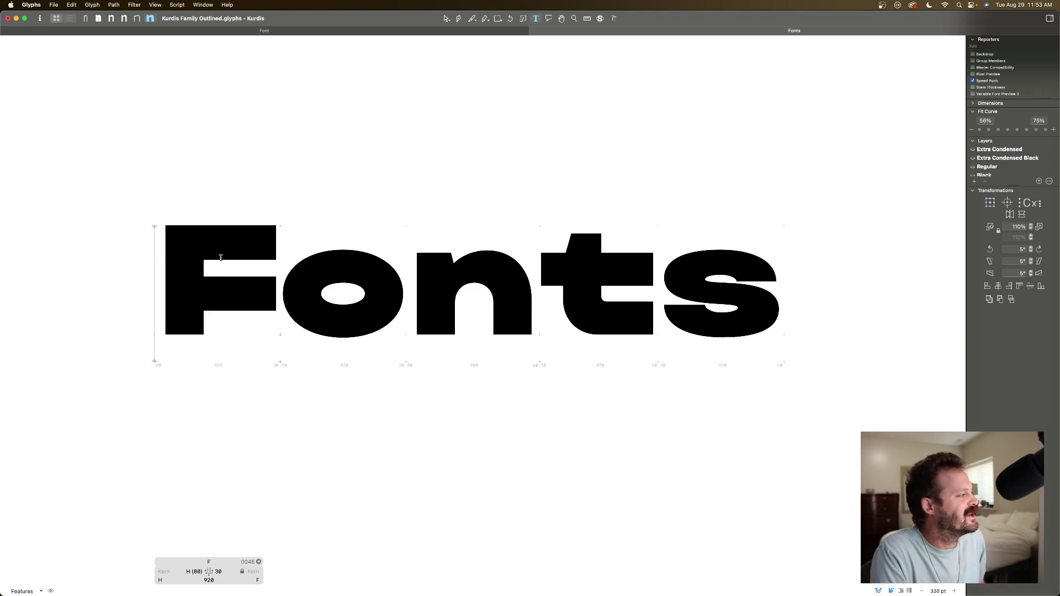
Step: Compare Fonts across the Extra Condensed, Regular, Black and other masters, ending on thin extended
{"action": "left_click", "coordinate": [137, 18]}
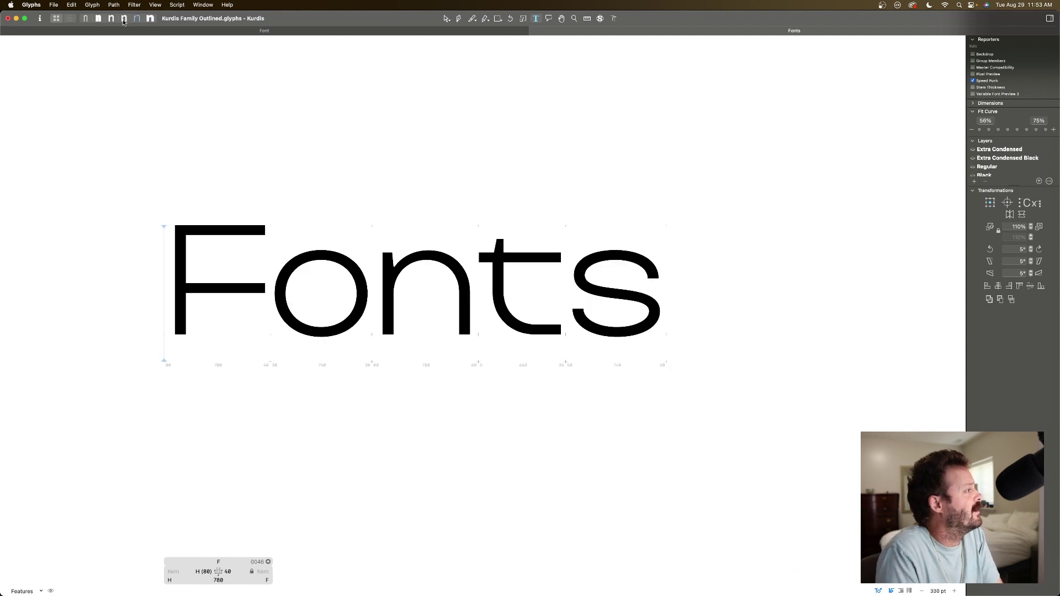
{"action": "left_click", "coordinate": [124, 19]}
{"action": "left_click", "coordinate": [100, 19]}
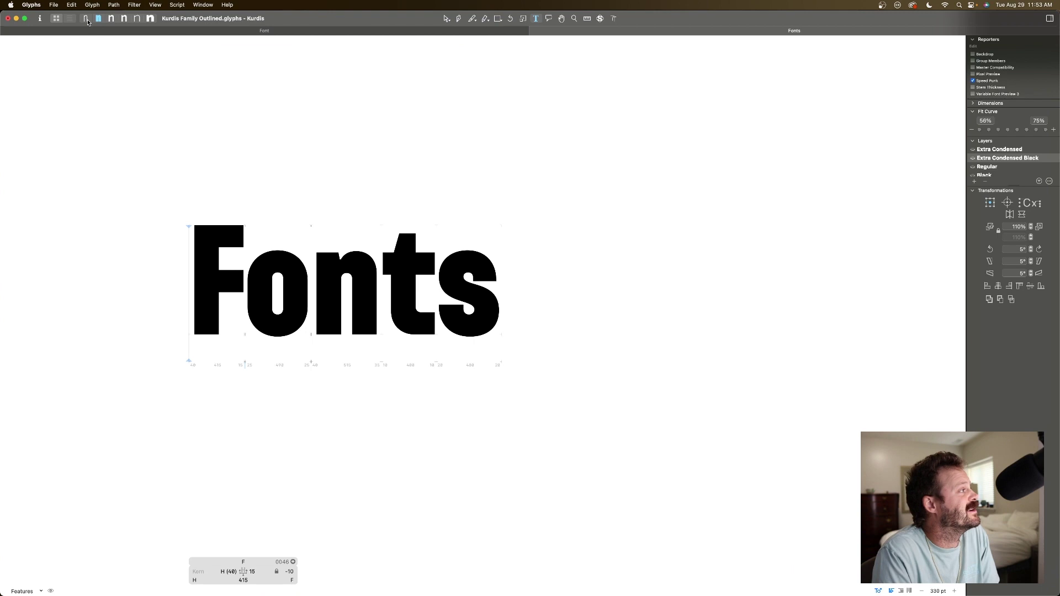
{"action": "left_click", "coordinate": [86, 19]}
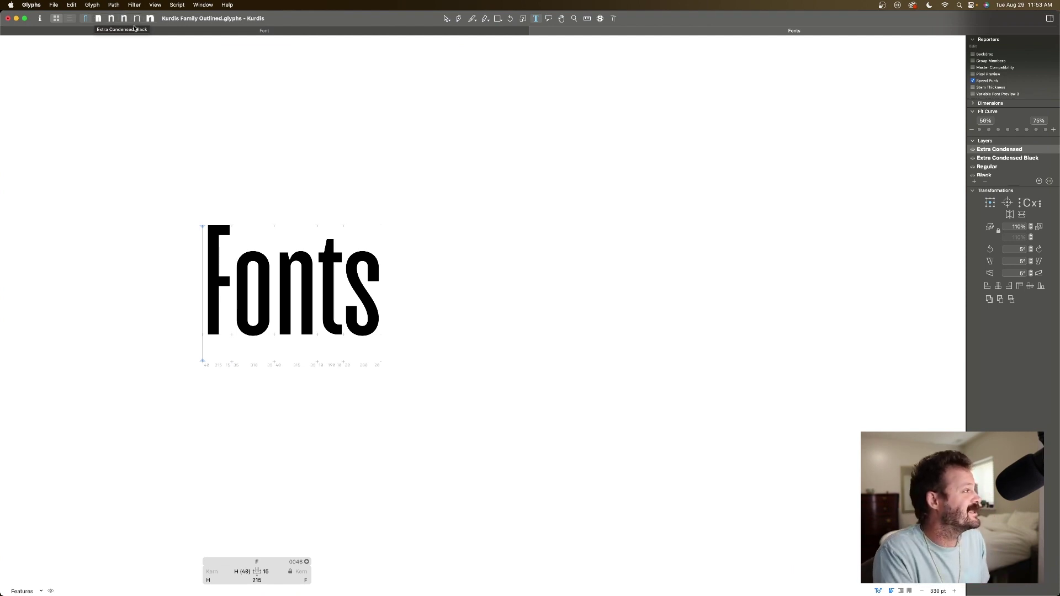
{"action": "left_click", "coordinate": [103, 20]}
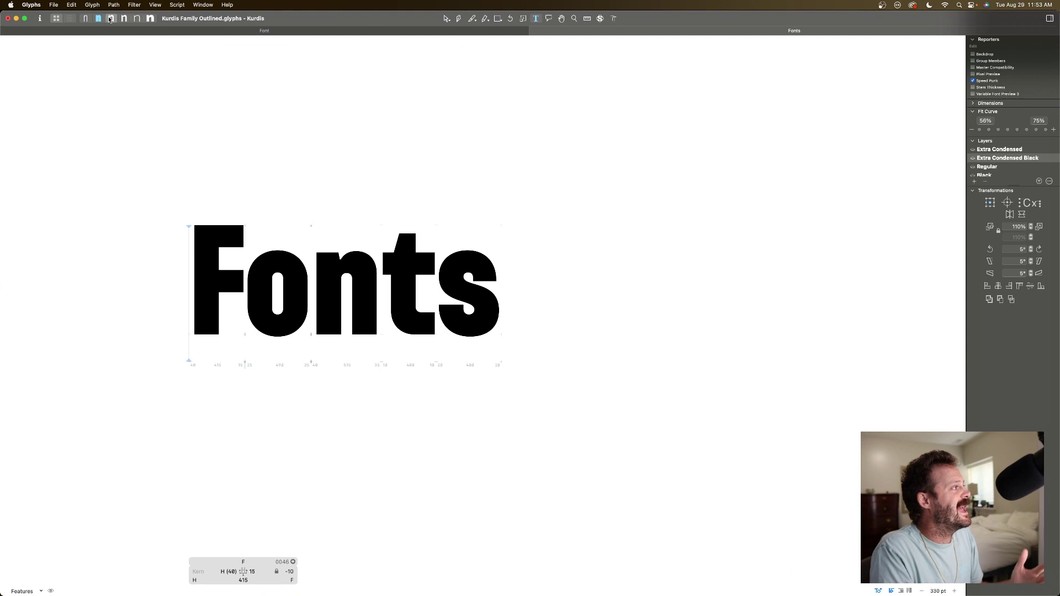
{"action": "left_click", "coordinate": [111, 19]}
{"action": "left_click", "coordinate": [124, 18]}
{"action": "left_click", "coordinate": [137, 19]}
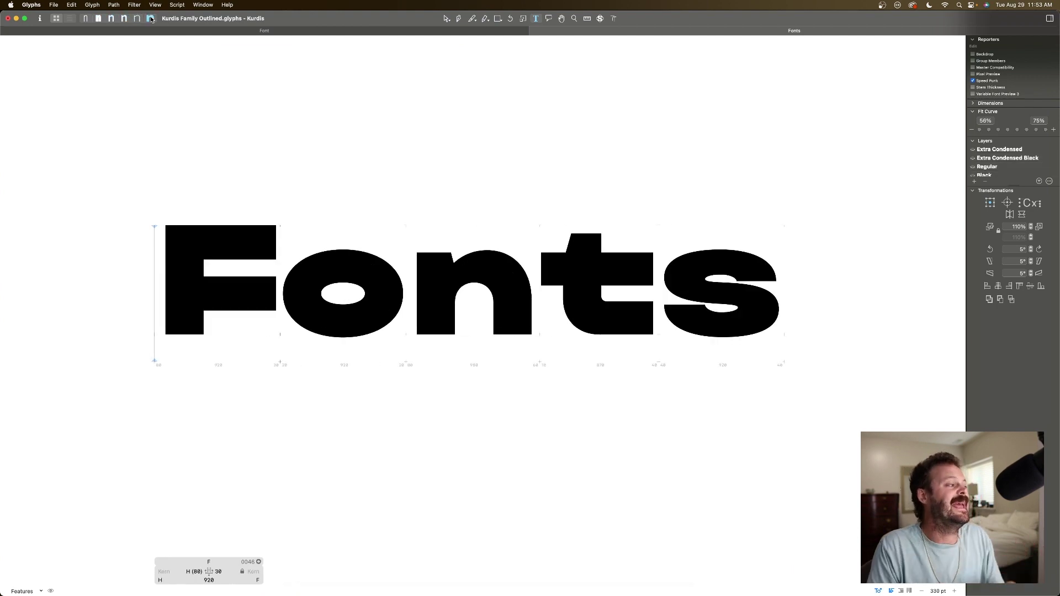
{"action": "left_click", "coordinate": [151, 19]}
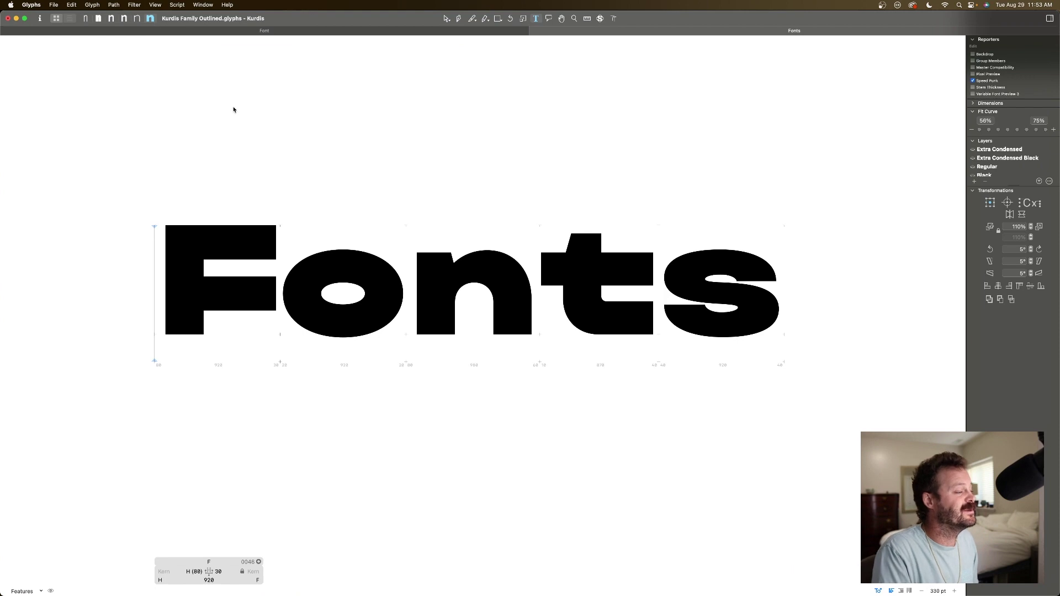
{"action": "left_click", "coordinate": [137, 19]}
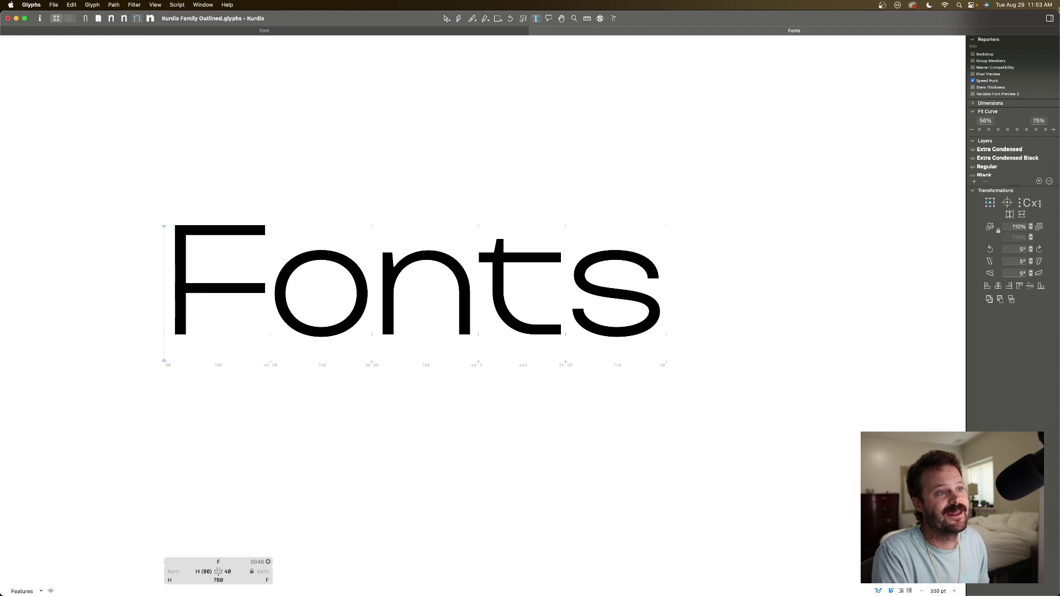
Step: Preview Fonts in Variable Font Preview at weight 27.71 and width 97.71, magnifying the s and enlarging the panel
{"action": "left_click", "coordinate": [973, 94]}
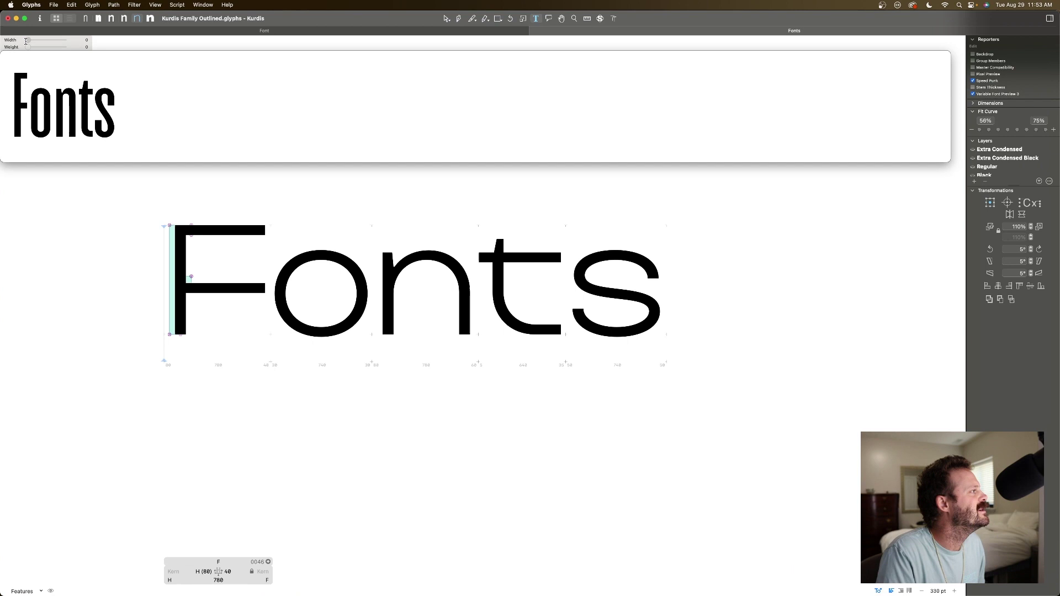
{"action": "mouse_move", "coordinate": [28, 47]}
{"action": "left_mouse_down"}
{"action": "mouse_move", "coordinate": [54, 39]}
{"action": "mouse_move", "coordinate": [41, 47]}
{"action": "left_mouse_up"}
{"action": "left_click", "coordinate": [82, 109]}
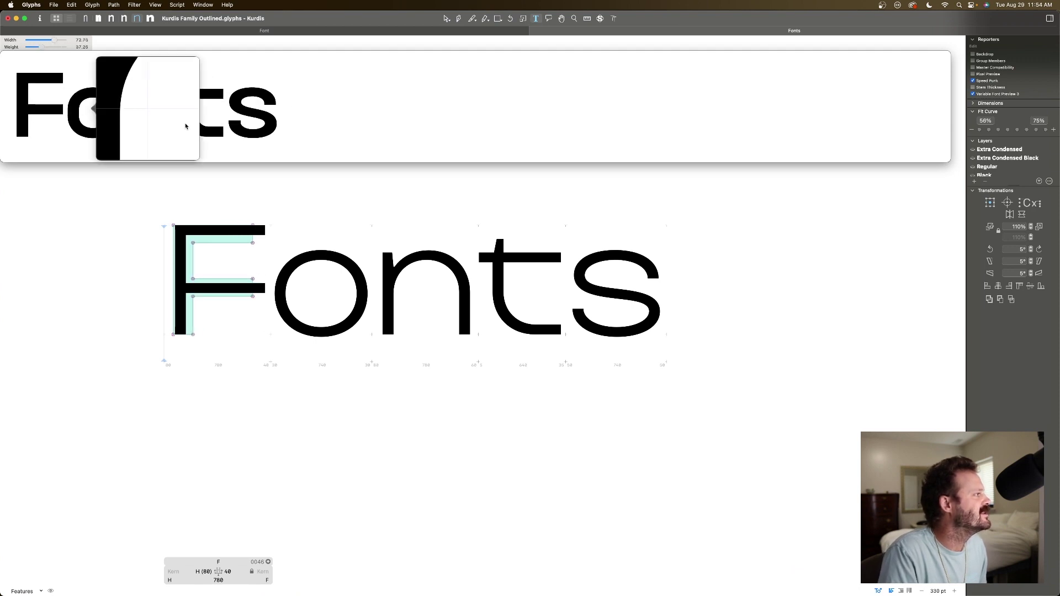
{"action": "left_click", "coordinate": [255, 124]}
{"action": "left_click", "coordinate": [257, 120]}
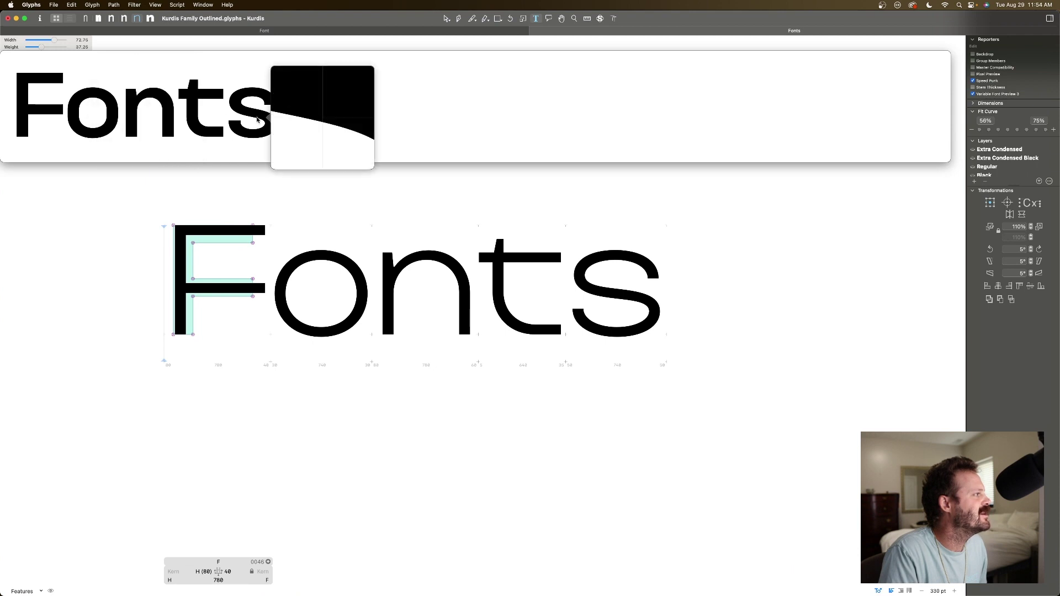
{"action": "left_click", "coordinate": [260, 111]}
{"action": "left_click_drag", "start_coordinate": [294, 163], "coordinate": [275, 195]}
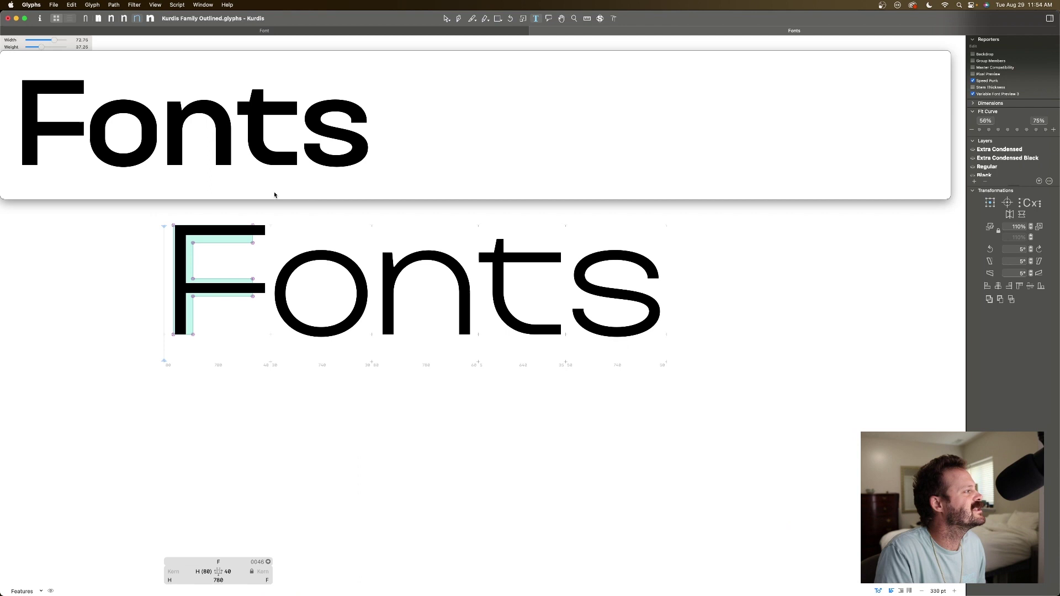
{"action": "mouse_move", "coordinate": [55, 39]}
{"action": "left_mouse_down"}
{"action": "mouse_move", "coordinate": [35, 40]}
{"action": "mouse_move", "coordinate": [71, 47]}
{"action": "mouse_move", "coordinate": [40, 47]}
{"action": "mouse_move", "coordinate": [60, 40]}
{"action": "left_mouse_up"}
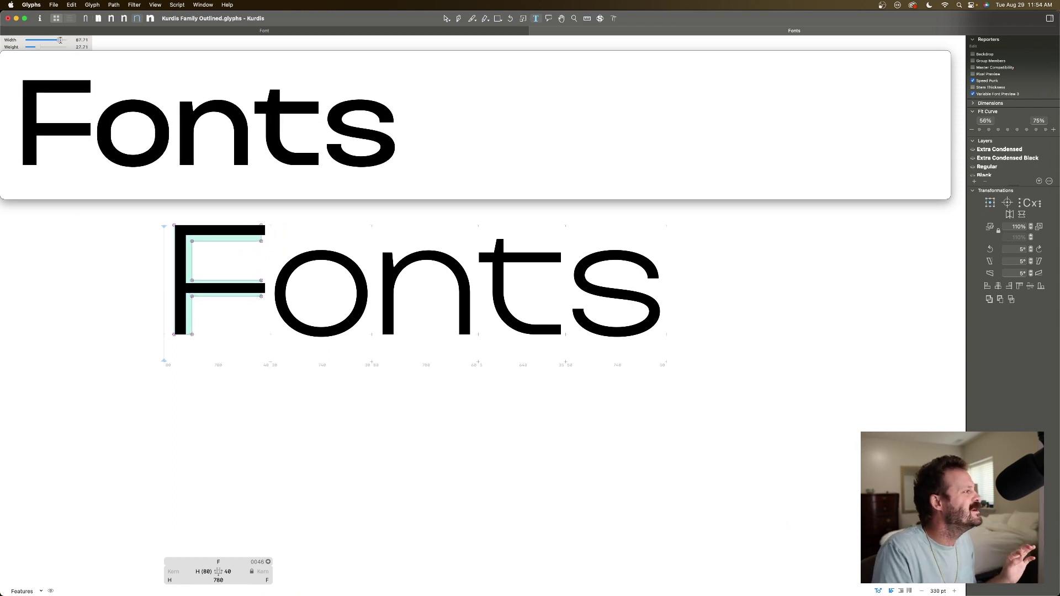